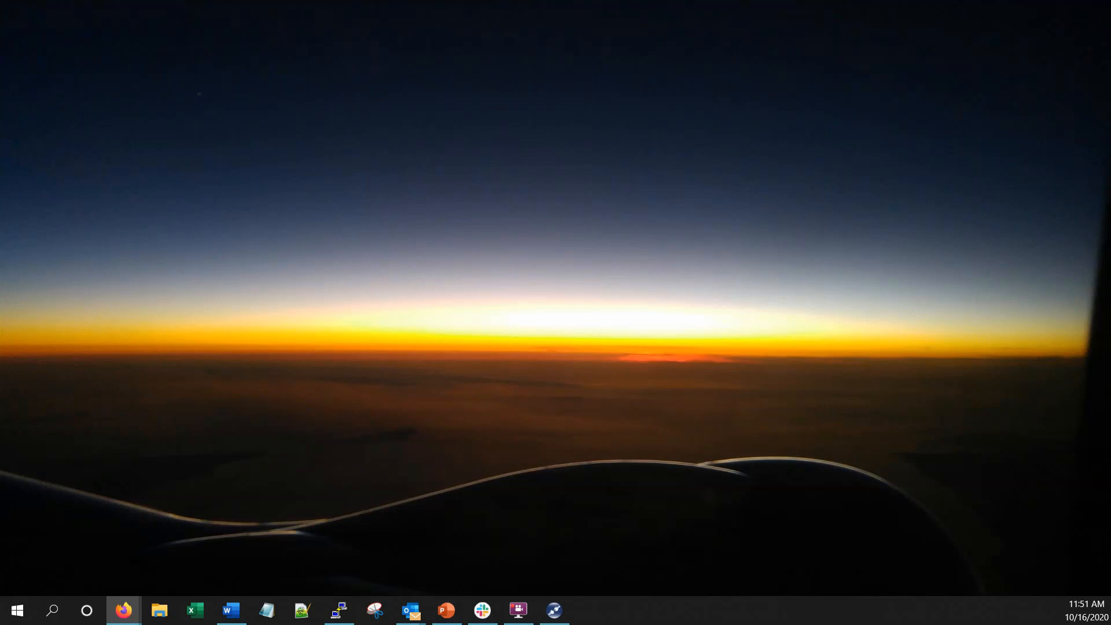
Switch to the browser, log in to OcularIP with the prefilled credentials and open the Circuit Manager summary.
key(alt+Tab)
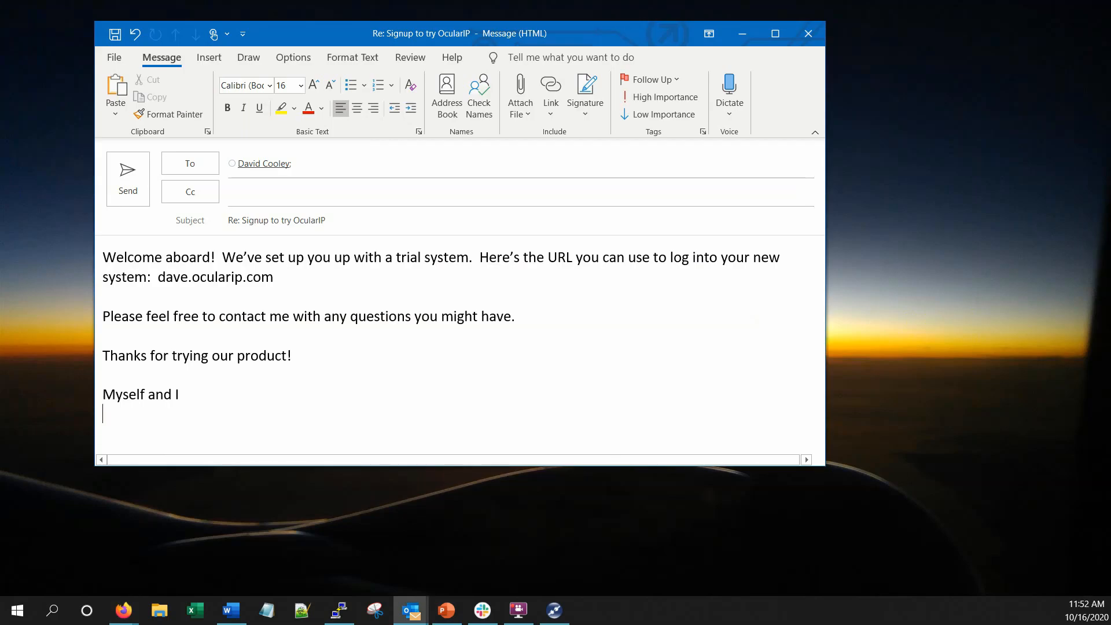
key(alt+Tab)
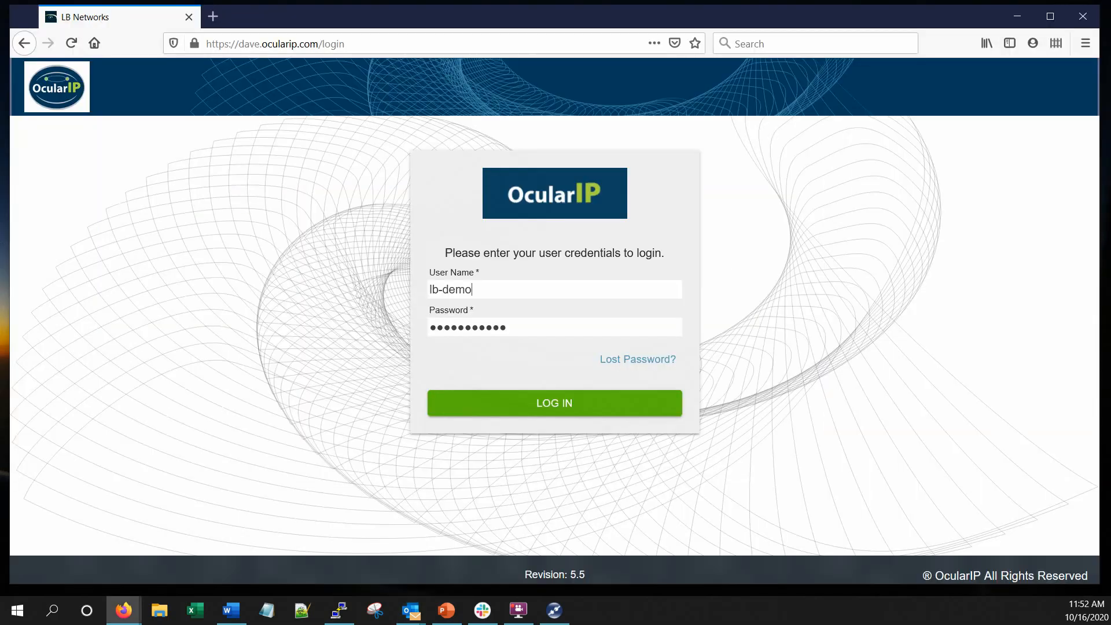
click(565, 404)
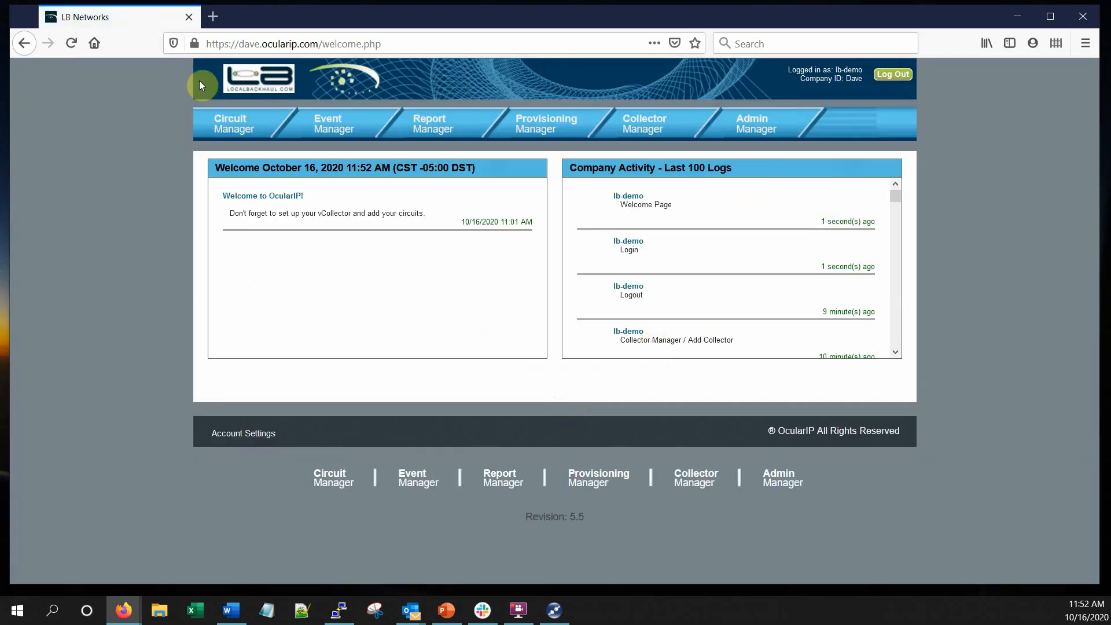
click(229, 120)
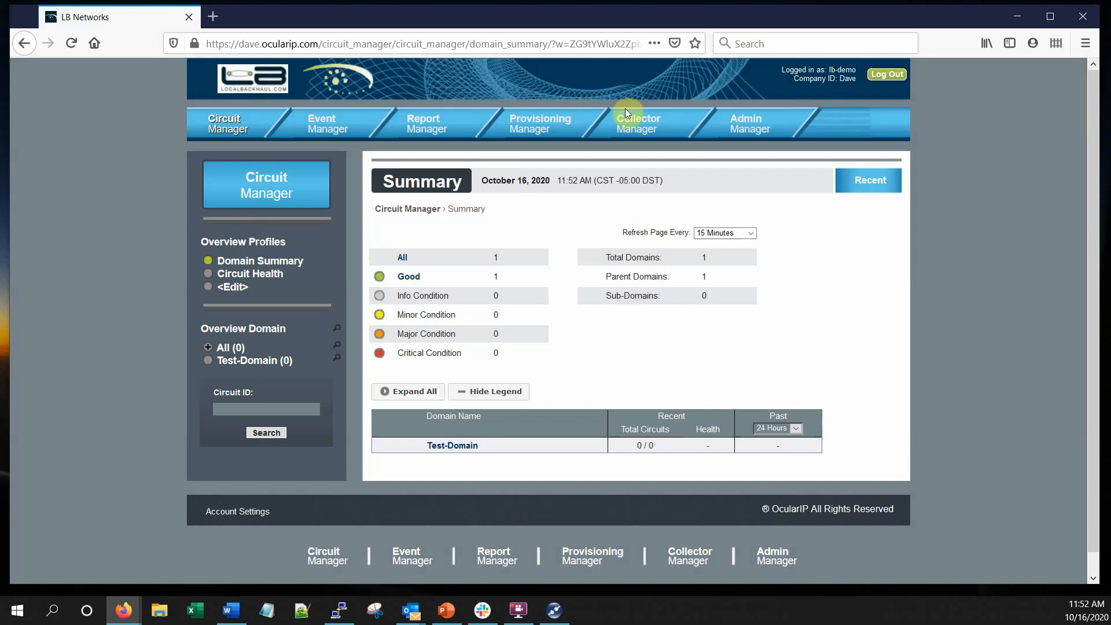
Activate and save a collector named TestVCollector in Collector Manager with MAC 00:0c:29:19:a9:9a, public IP 66.128.97.205 and the Default cluster.
click(635, 125)
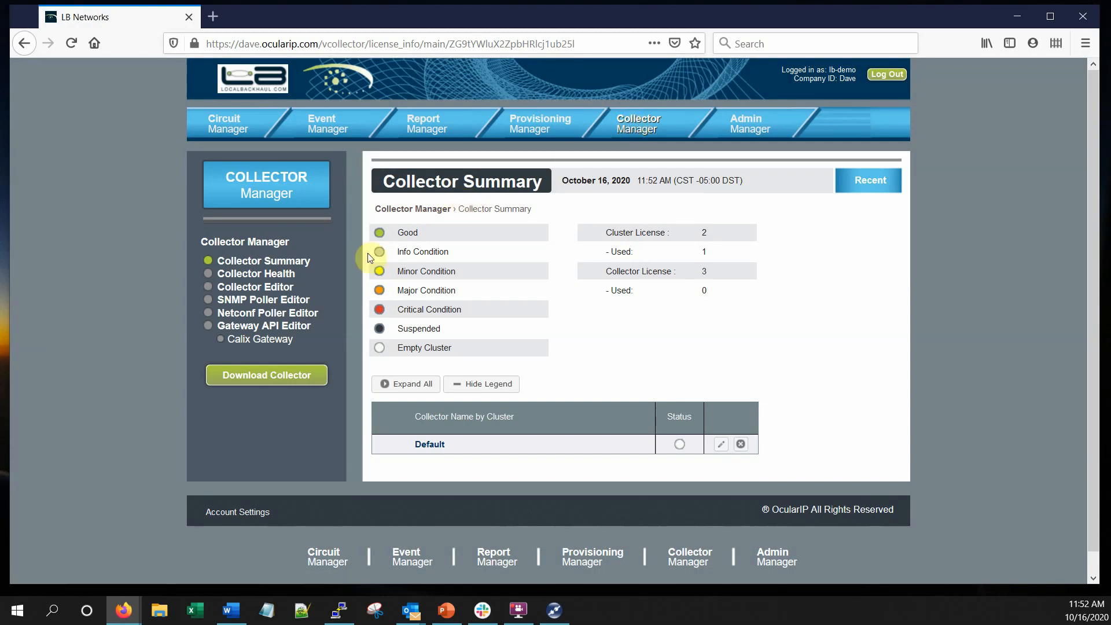
click(267, 287)
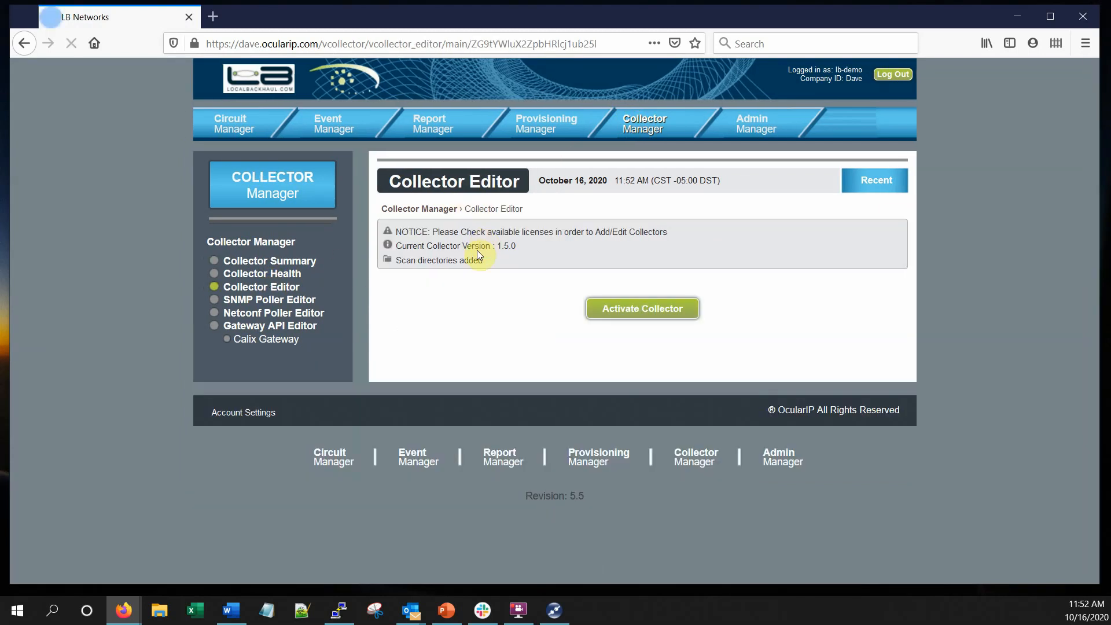
click(624, 418)
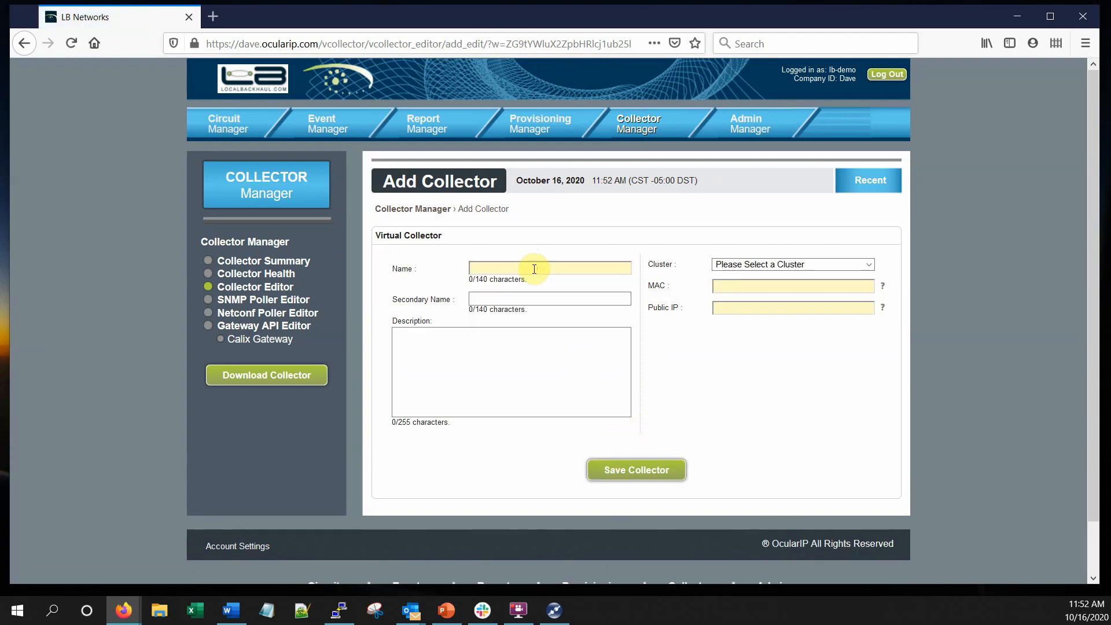
text(TestVCollecto)
click(731, 287)
text(00:0c:29:19:a9:9a)
click(761, 308)
text(66.128.97.205)
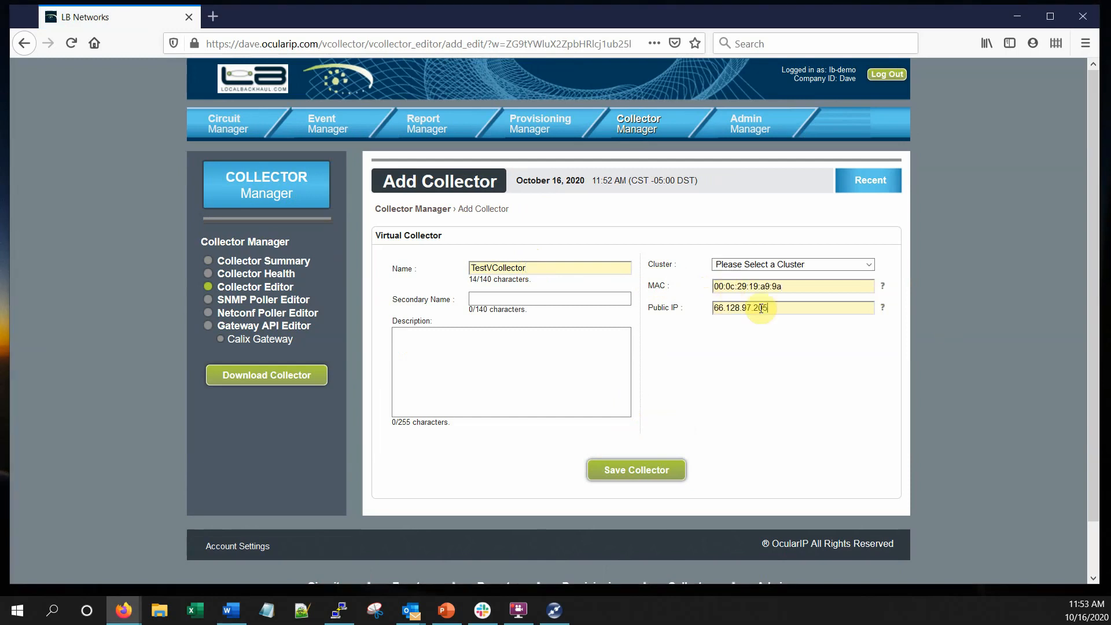
click(776, 265)
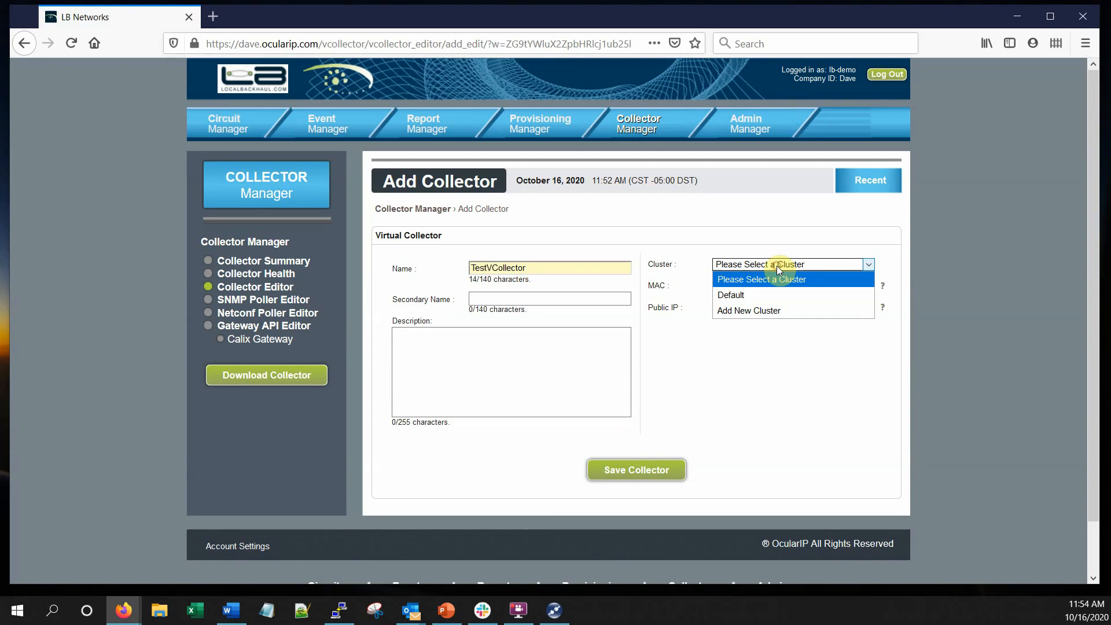
click(728, 298)
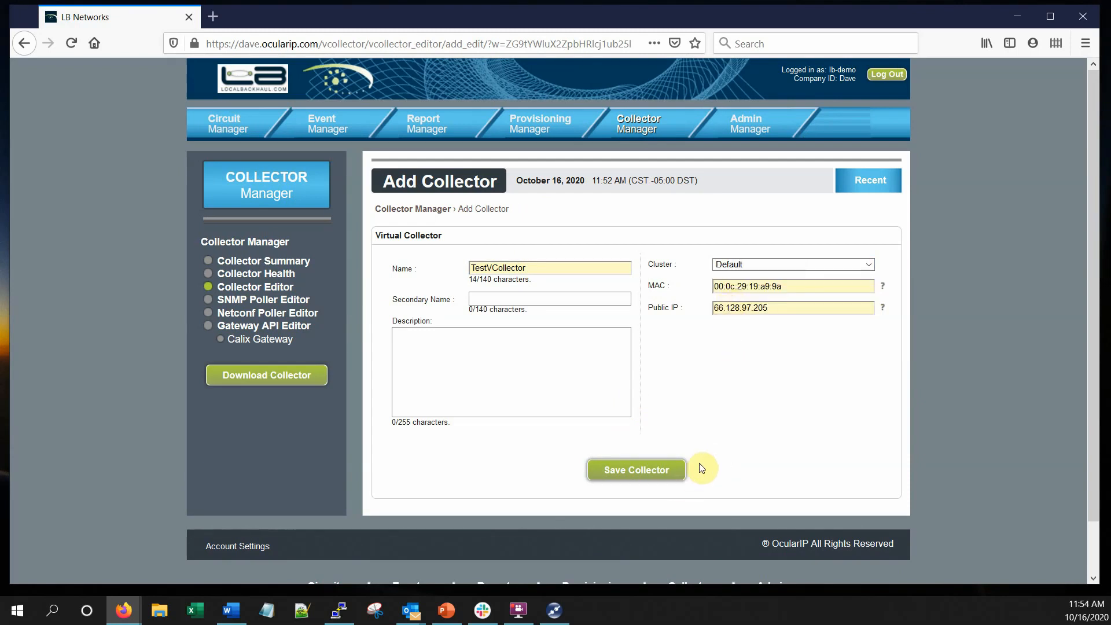
click(626, 475)
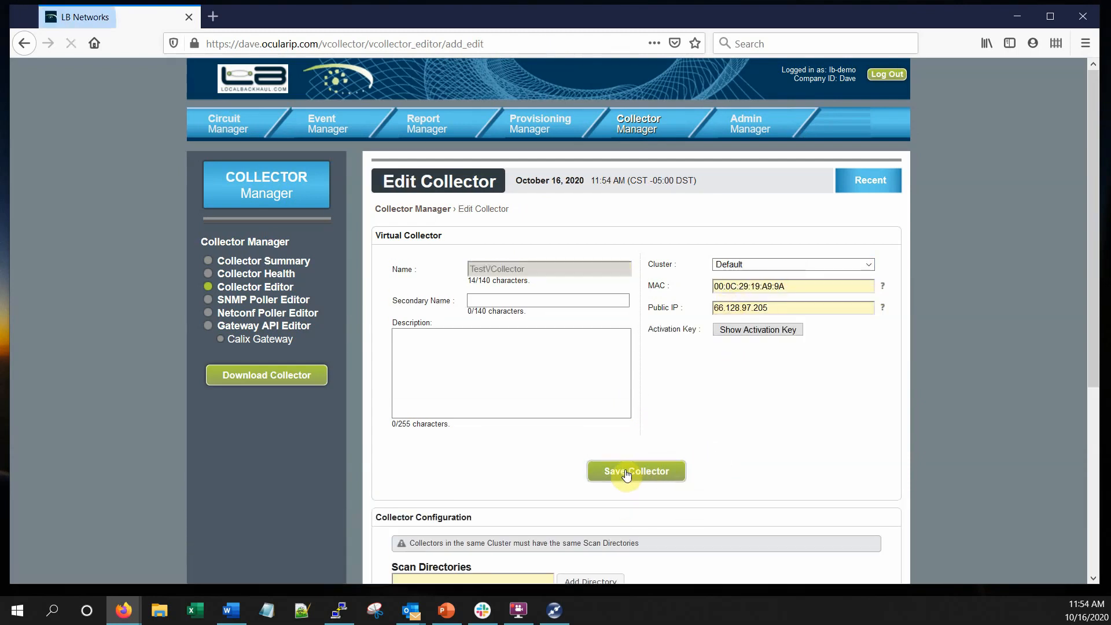
Download the Ubuntu vCollector package ocularip-collector_1.5.0-1_all.deb, accepting the license agreement and saving the file.
scroll(486, 447, down, 2)
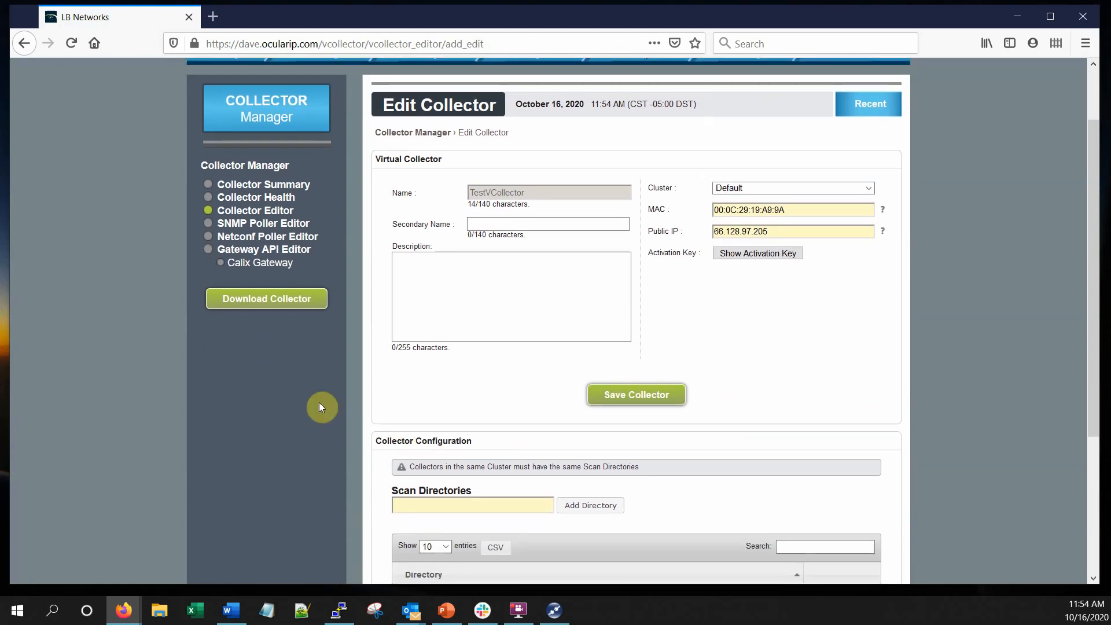
click(293, 300)
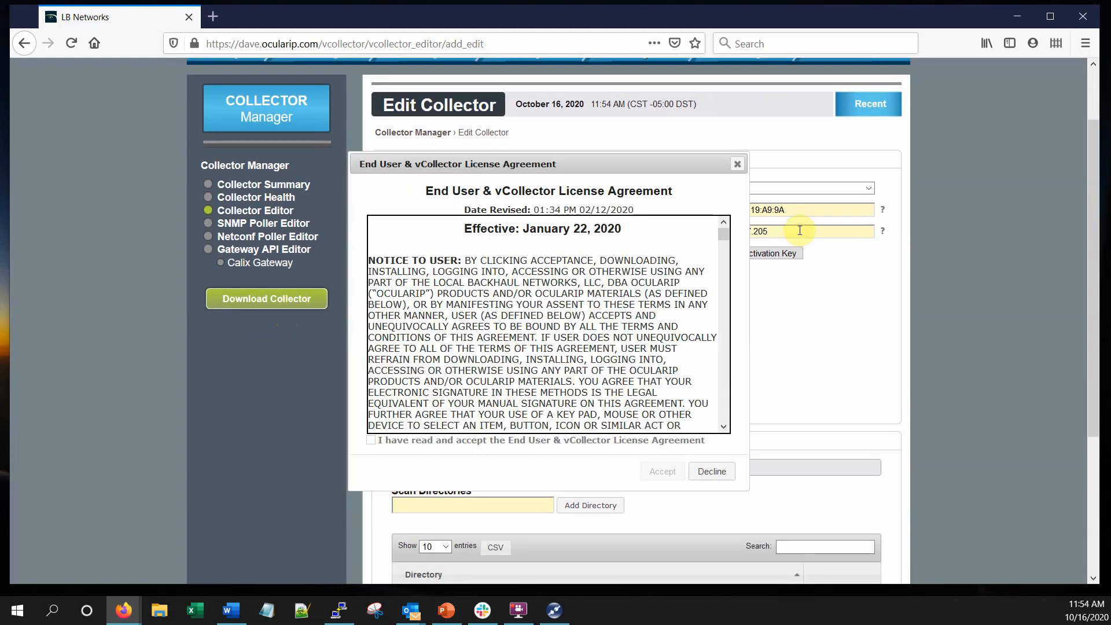
drag(723, 234, 726, 426)
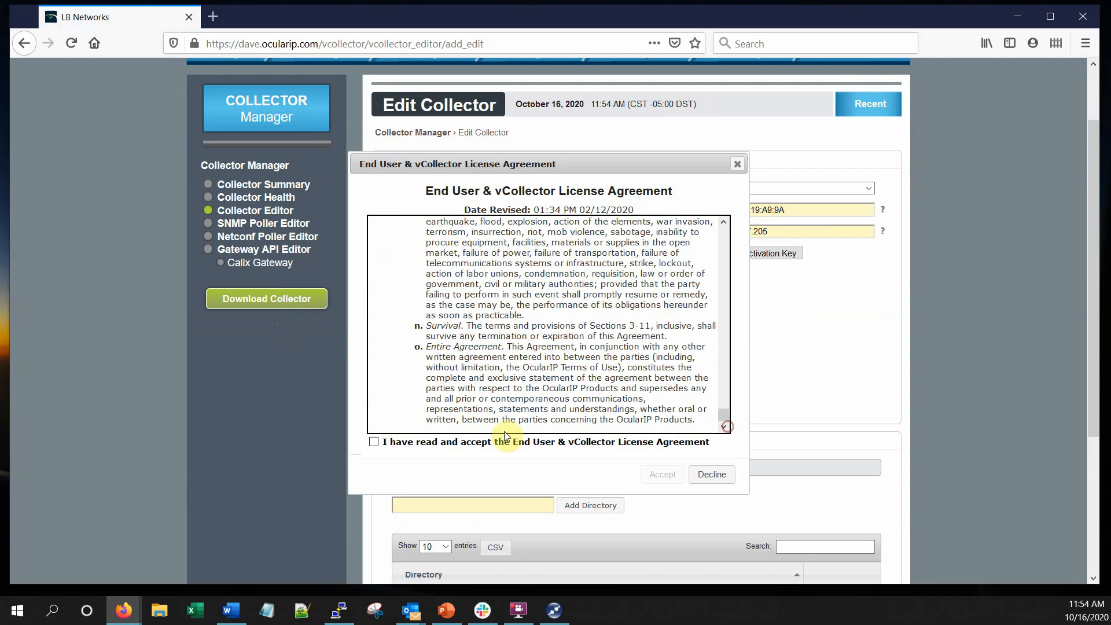
click(374, 442)
click(648, 480)
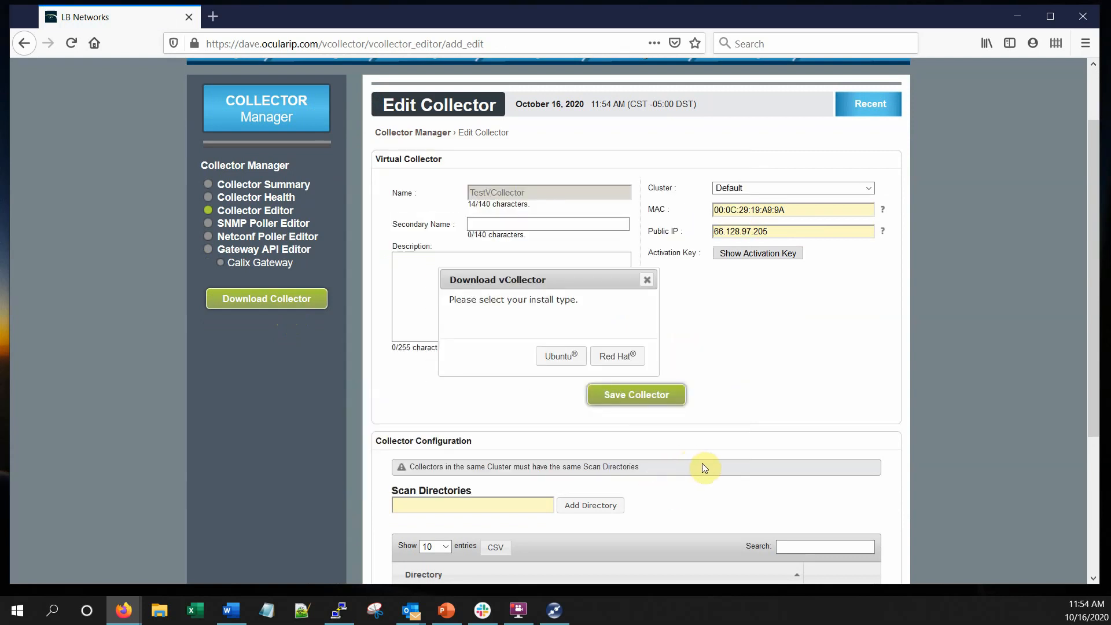
click(553, 354)
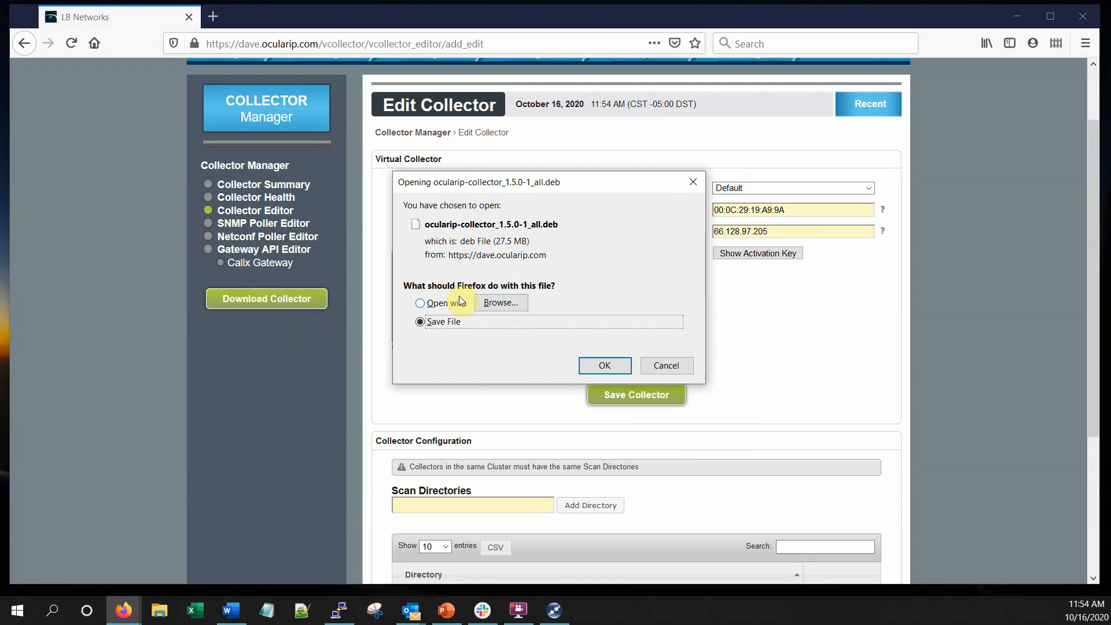
click(603, 367)
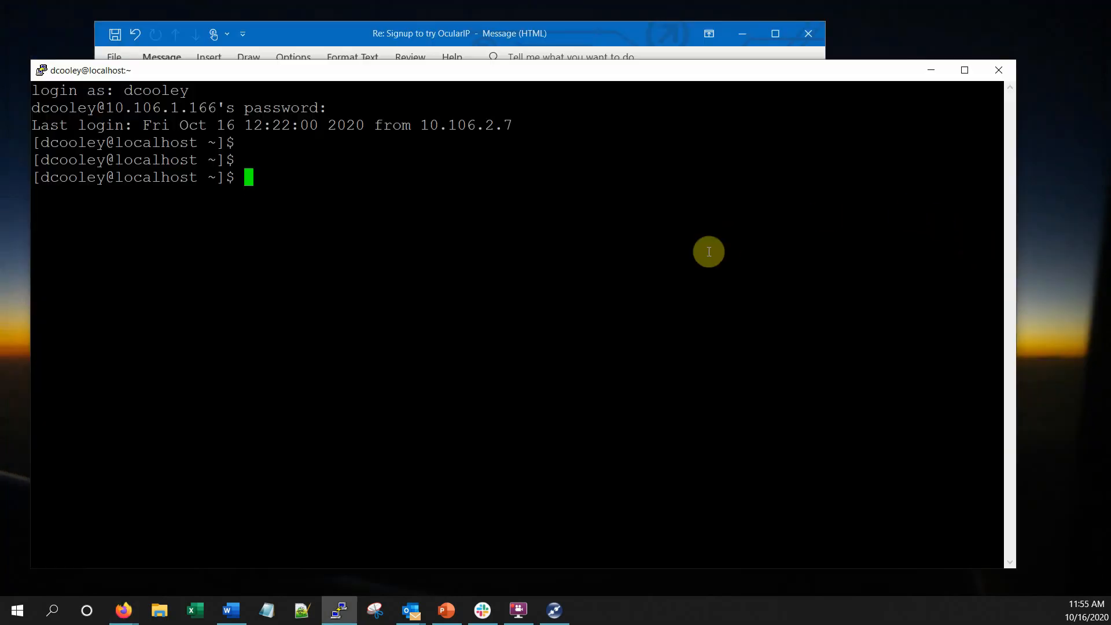
List the directory in the terminal and scp ocularip-collector_1.5.0-1_all.deb to csc on 10.126.2.34, entering the account password.
text(ls)
key(Return)
key(alt+Tab)
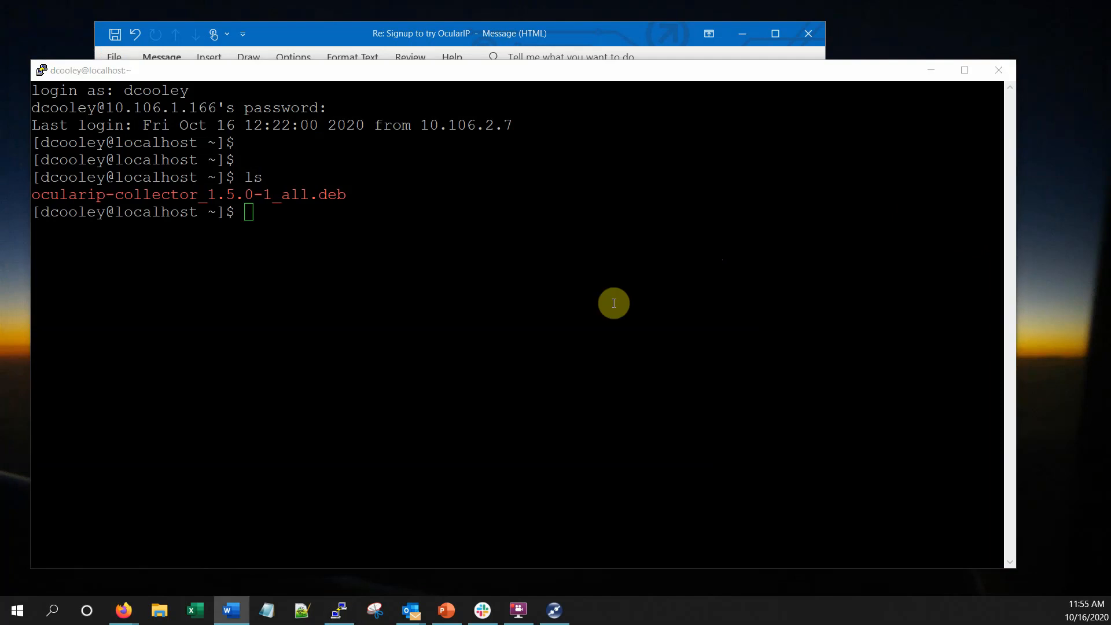
right_click(615, 303)
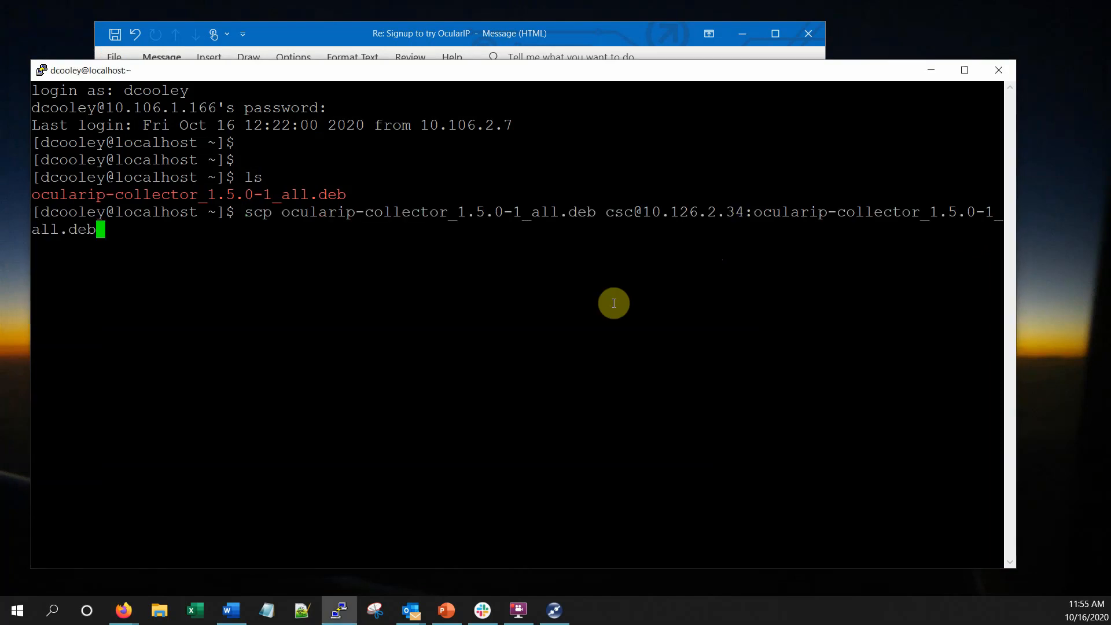
key(Return)
key(Return)
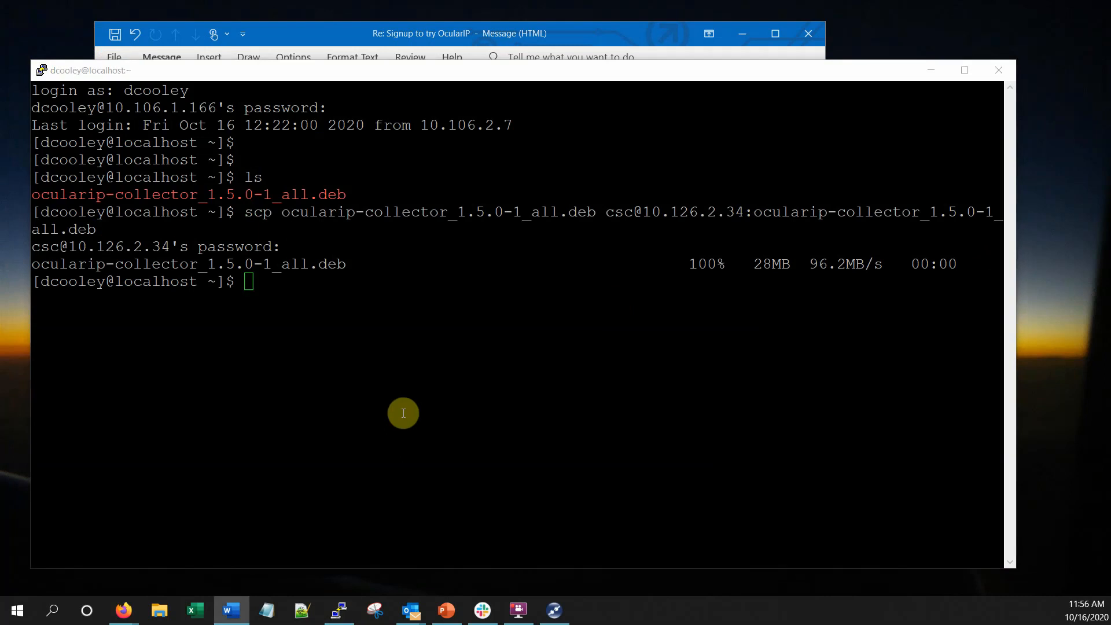
Connect over ssh to 10.126.2.34 as csc with the account password and list the home directory's files.
click(399, 418)
right_click(399, 419)
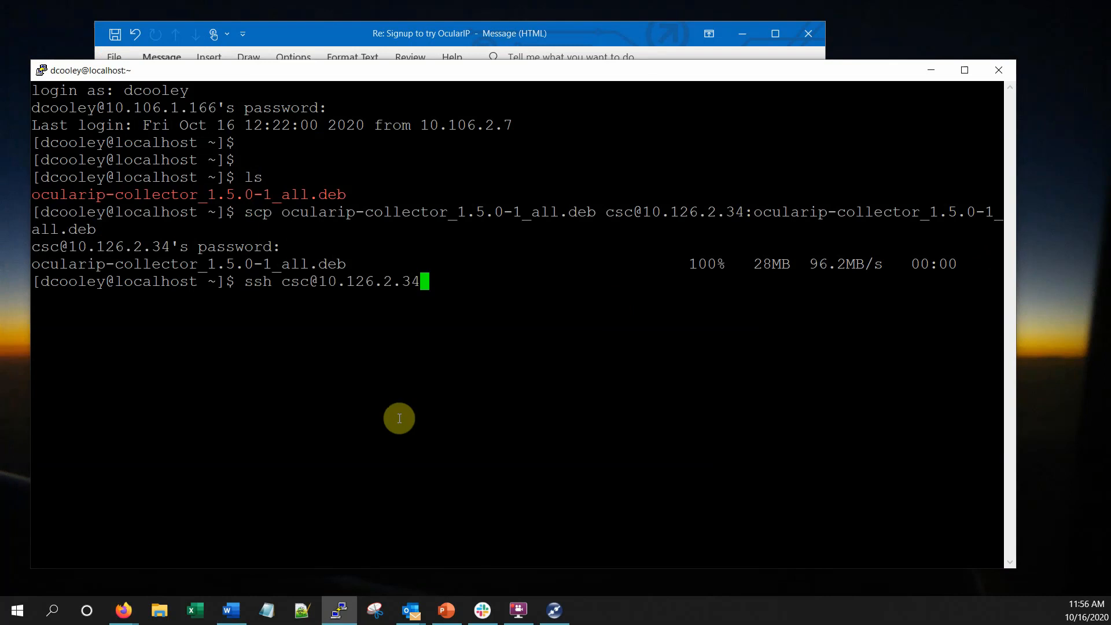
key(Return)
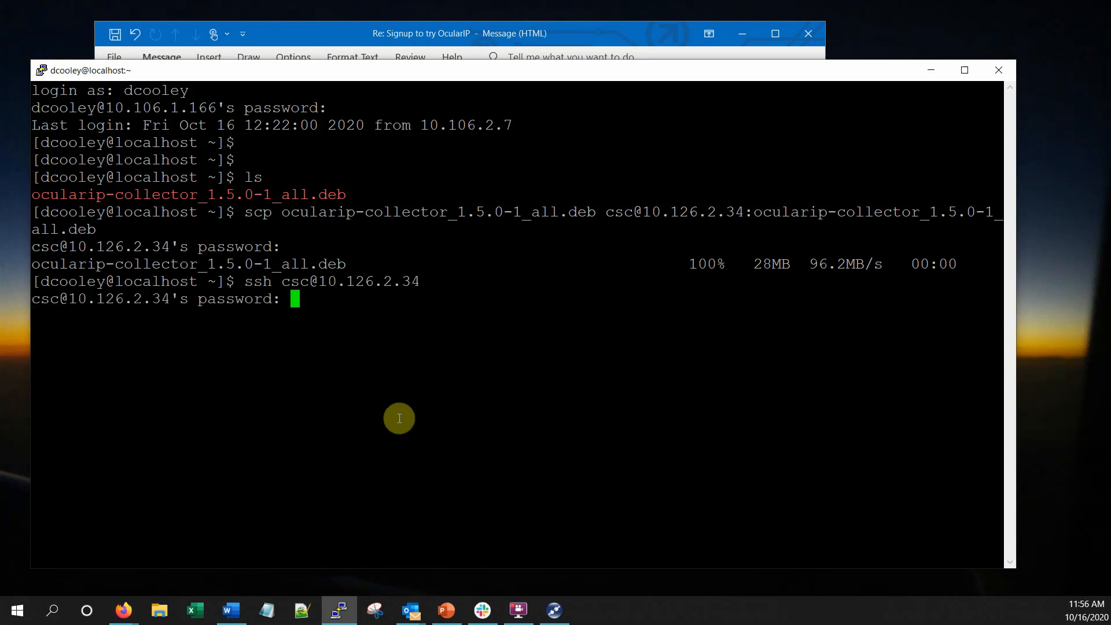
key(Return)
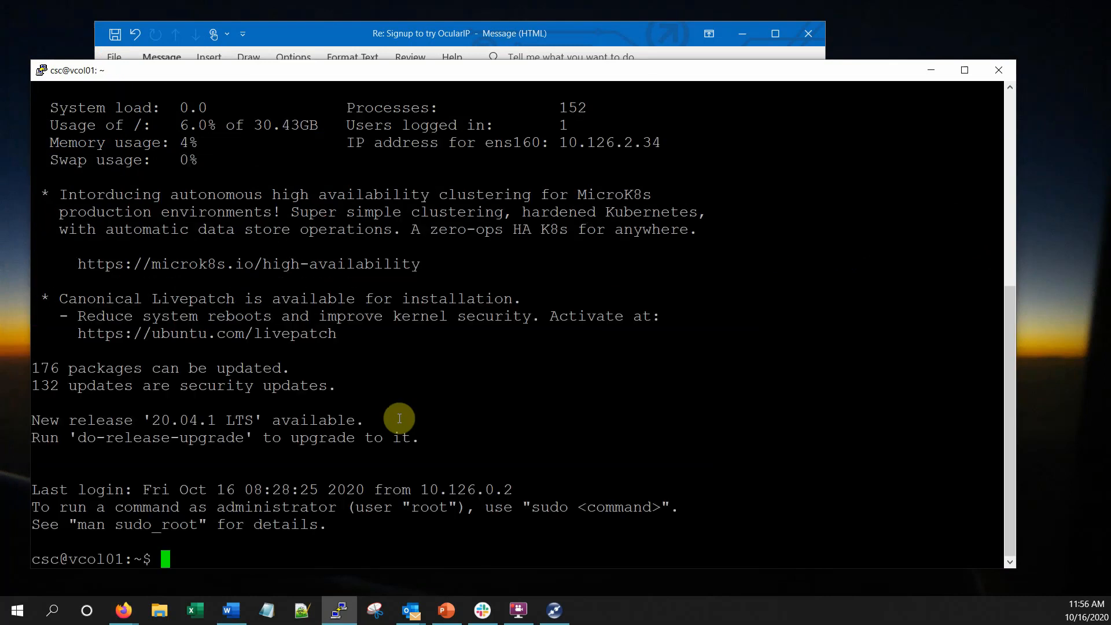
text(ls)
key(Return)
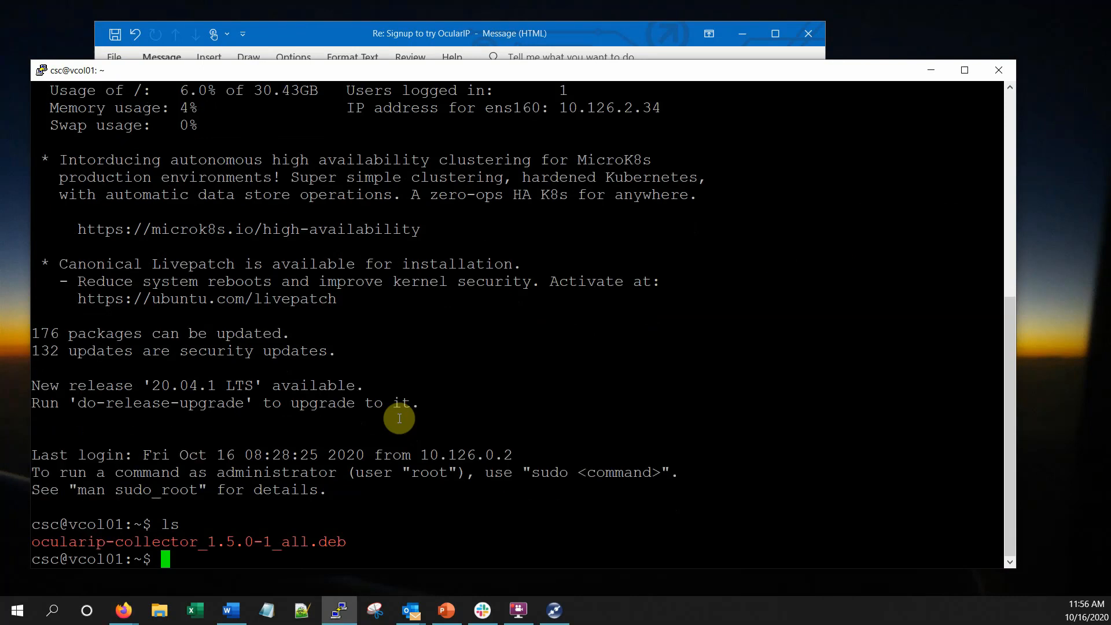
Install the package with sudo apt-get install ./ocularip-collector_1.5.0-1_all.deb, entering the sudo password.
right_click(482, 532)
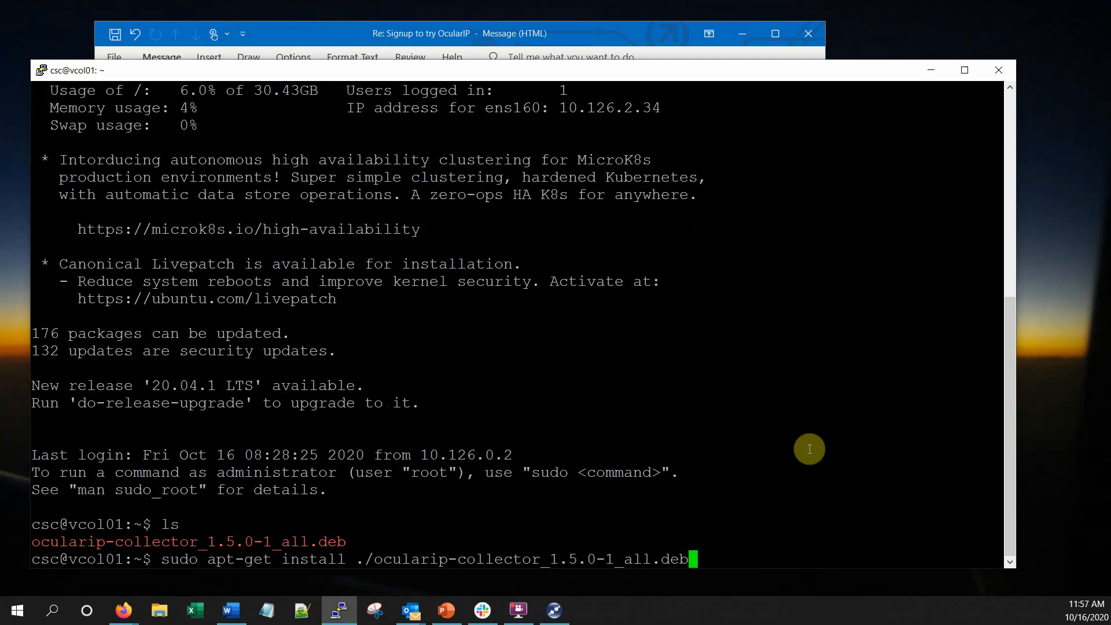
key(Return)
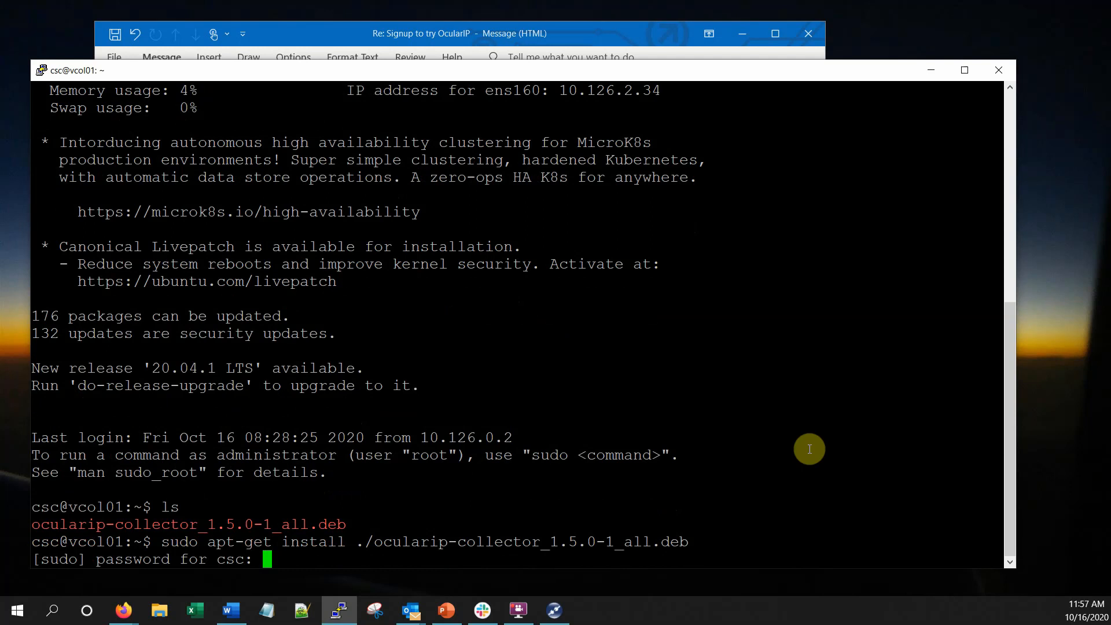
key(Return)
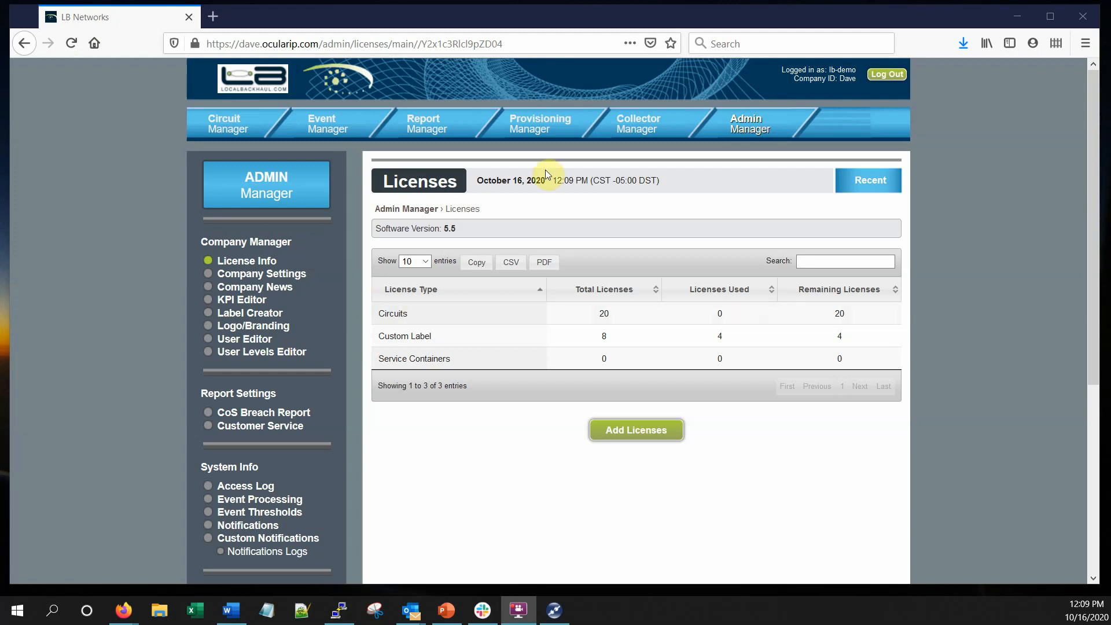
Review the Default cluster's status in Collector Summary and TestVCollector's details and graphs in Collector Health.
click(631, 130)
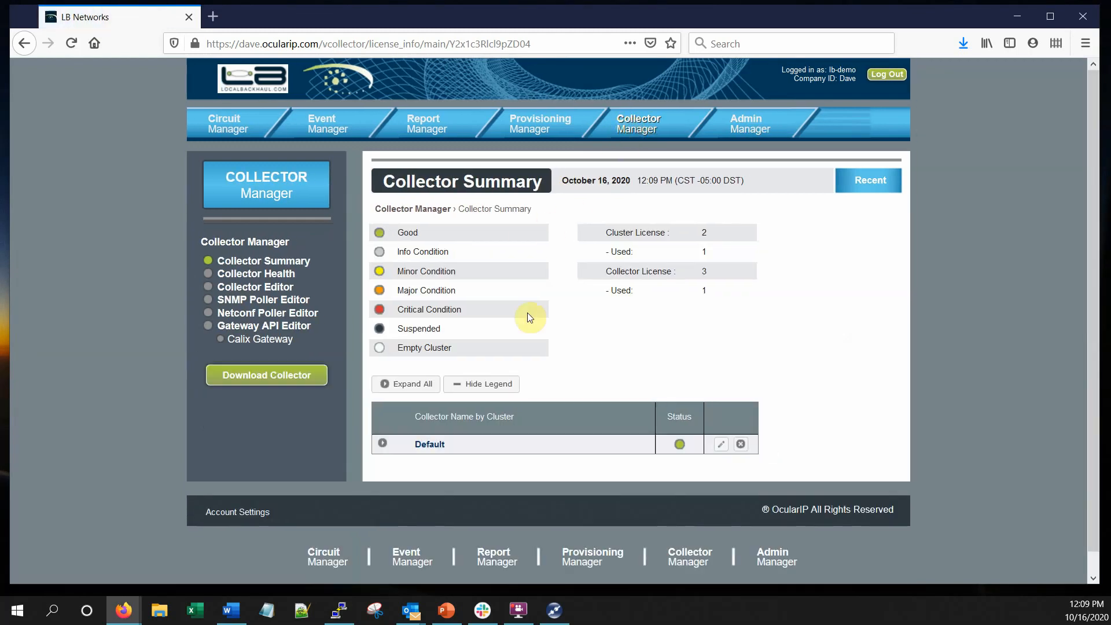
click(252, 277)
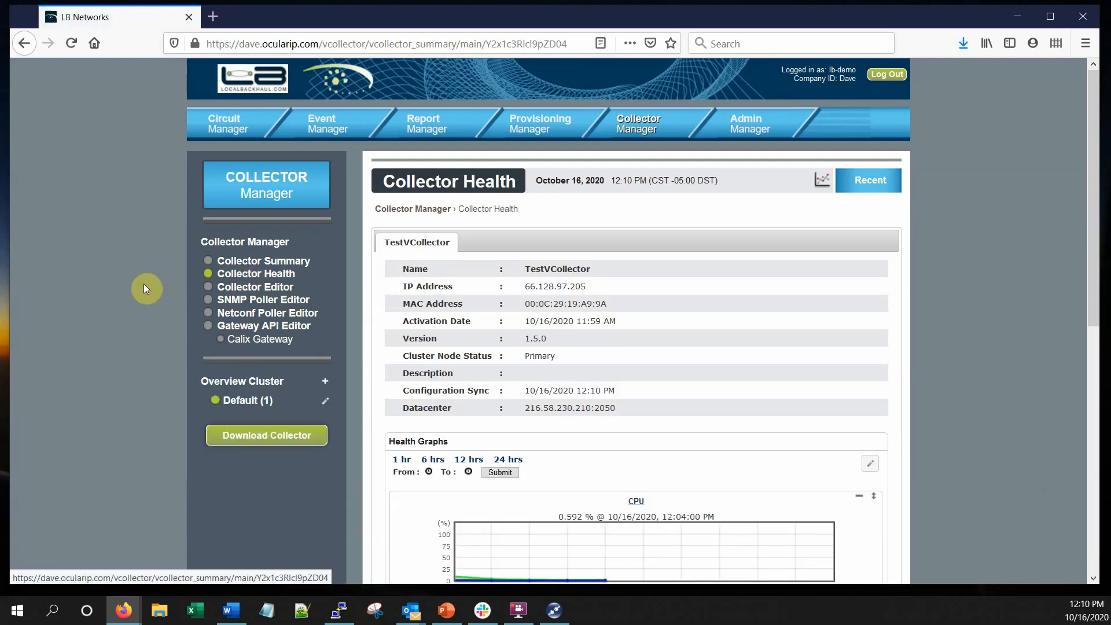
scroll(144, 284, down, 4)
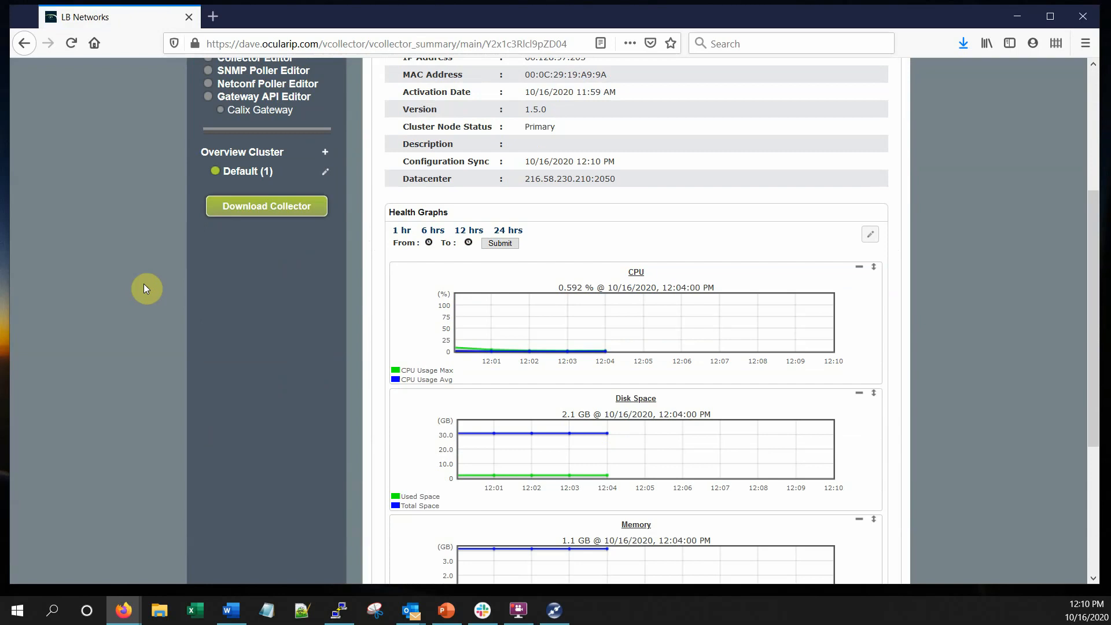
scroll(151, 224, up, 4)
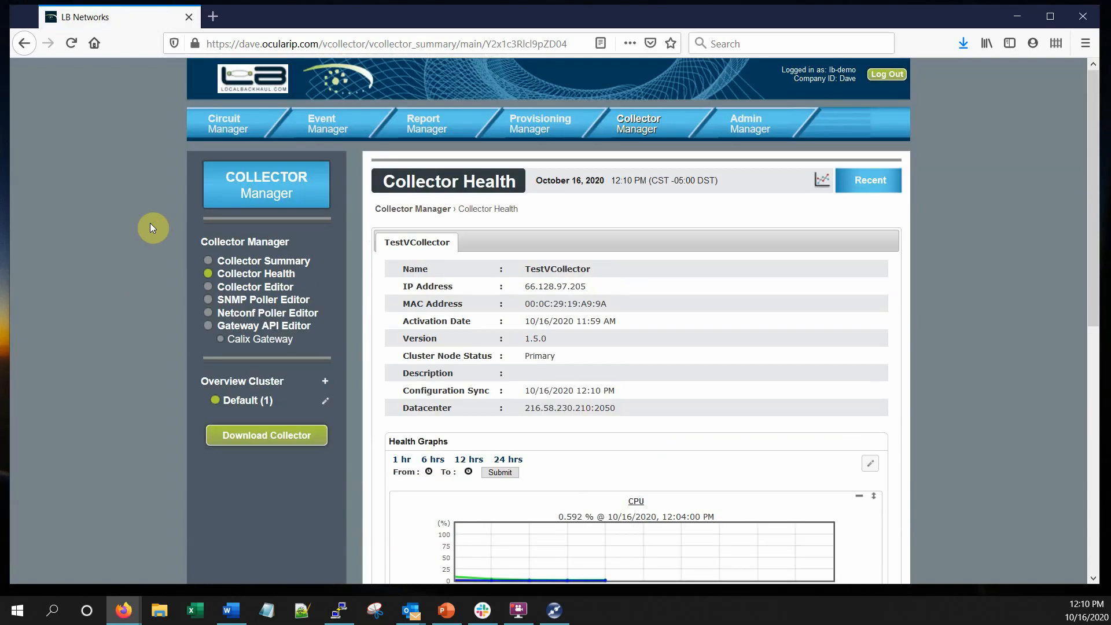
Open Auto Discovery in Provisioning Manager and list the discovered circuits for the manufacturer Accedian.
click(227, 128)
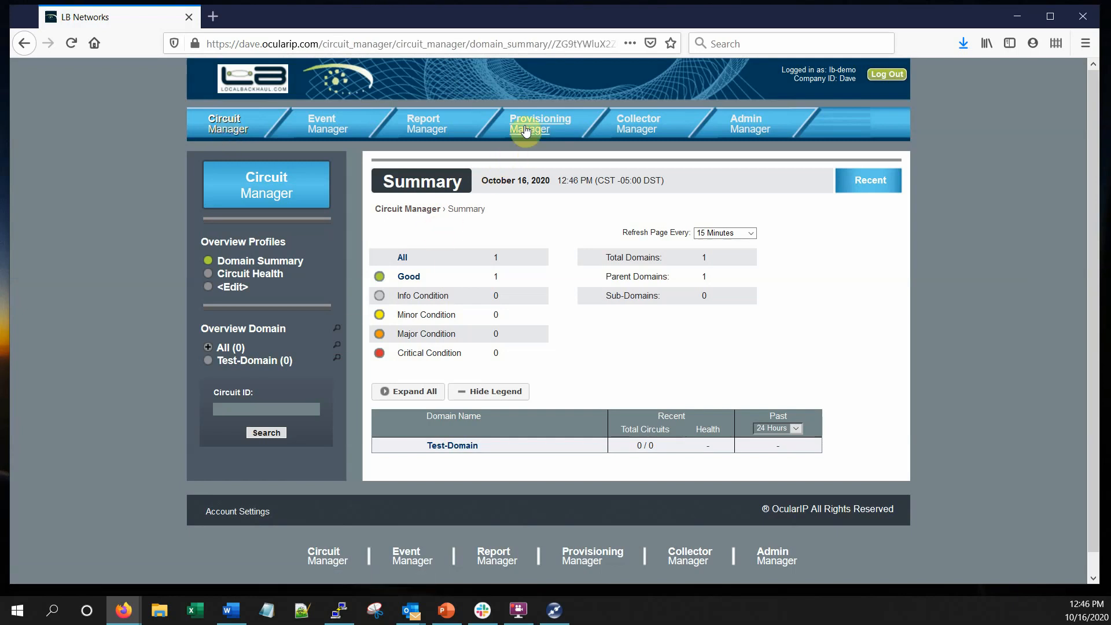
click(526, 130)
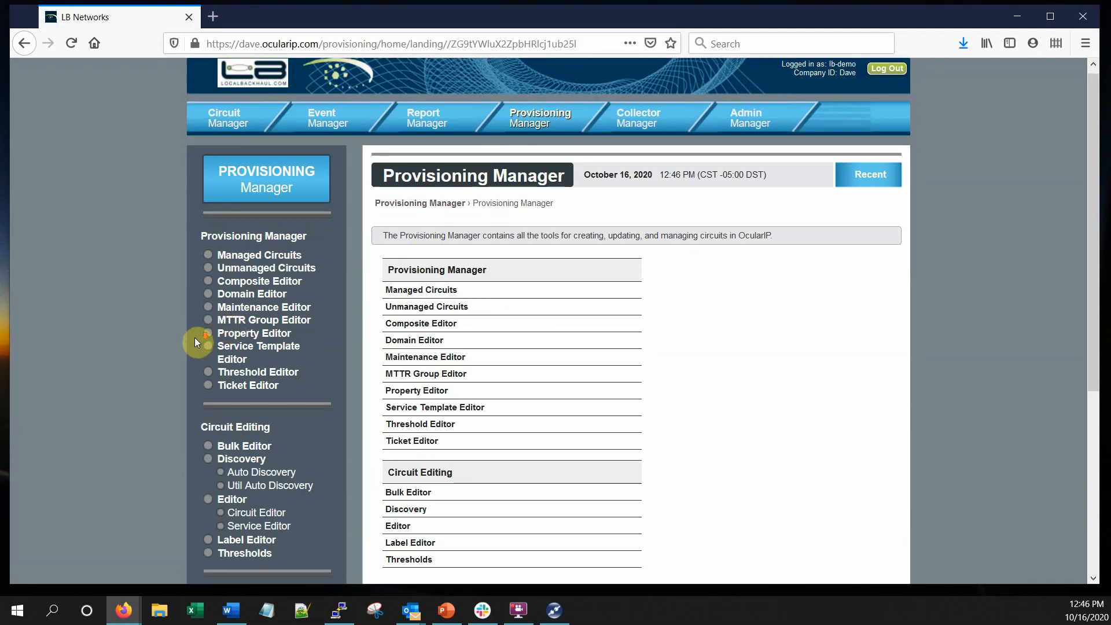
scroll(198, 340, down, 3)
click(266, 330)
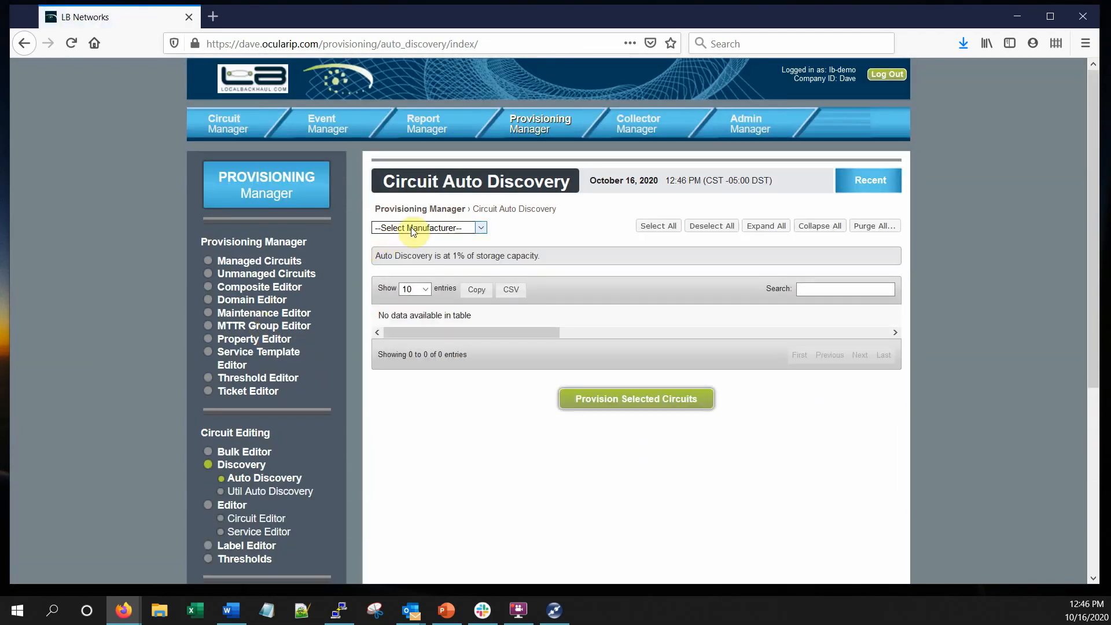
click(413, 229)
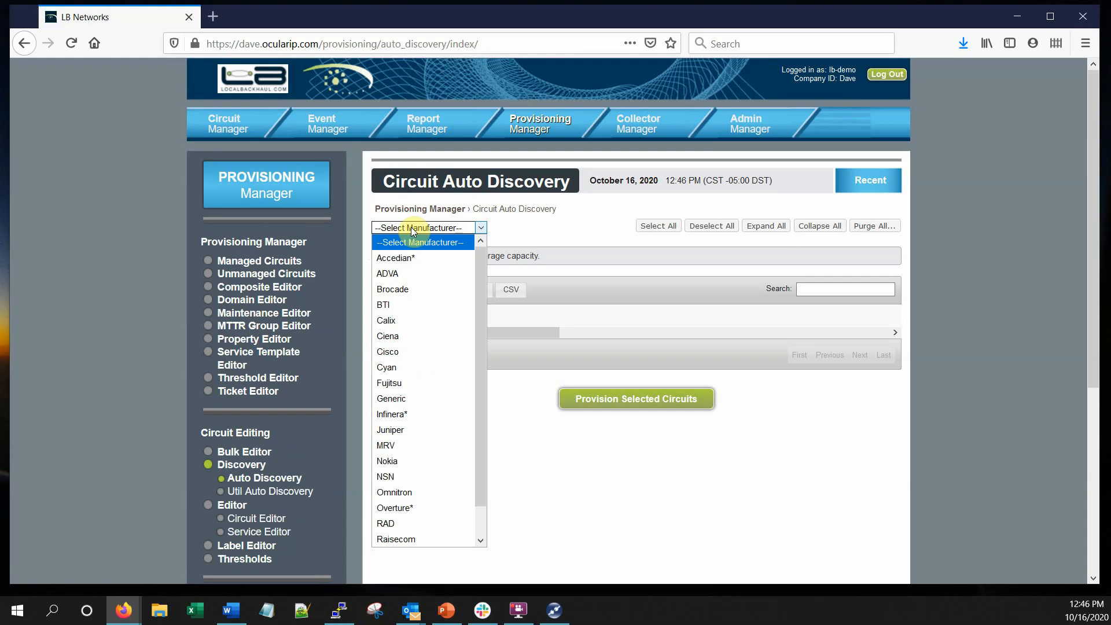
click(412, 258)
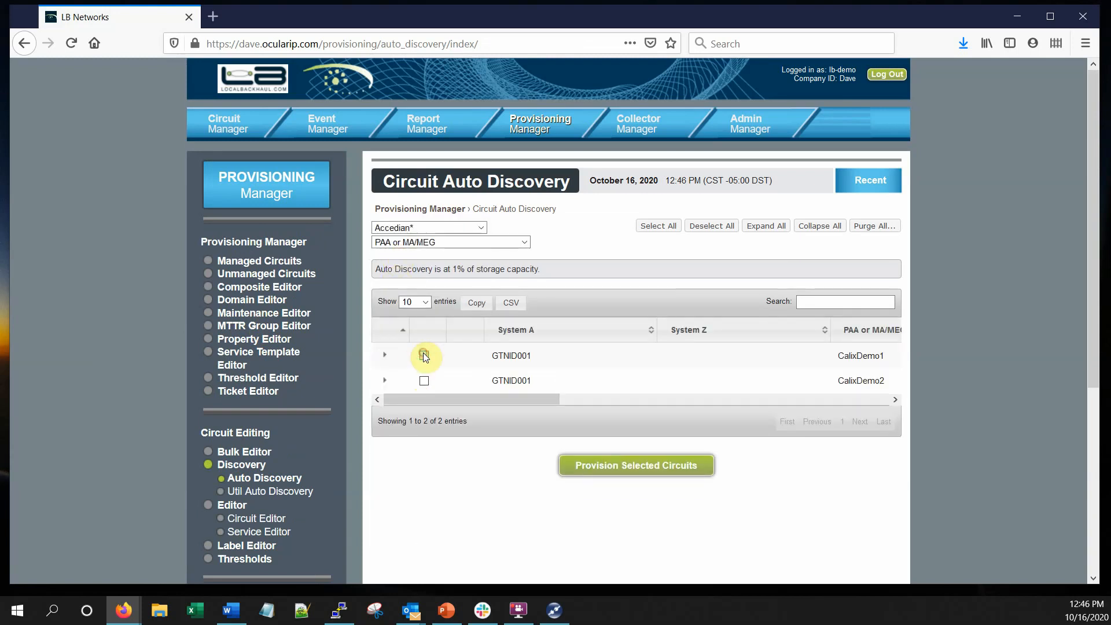
Select the discovered entries CalixDemo1 and CalixDemo2 and name them Circuit 1 and Circuit 2.
click(423, 354)
click(569, 389)
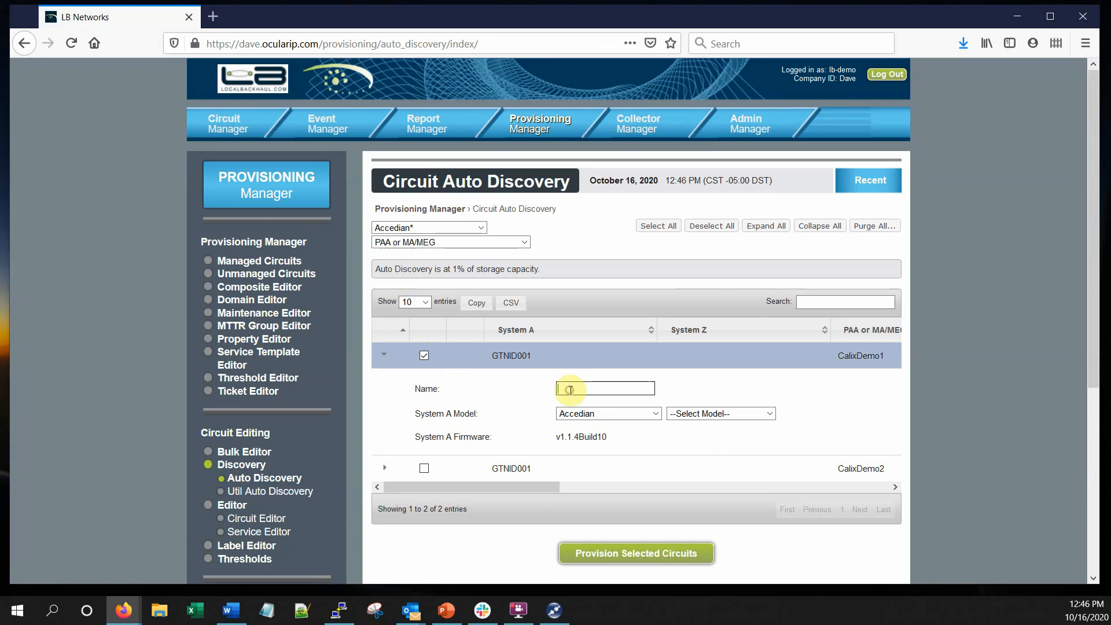
text(Circuit 1)
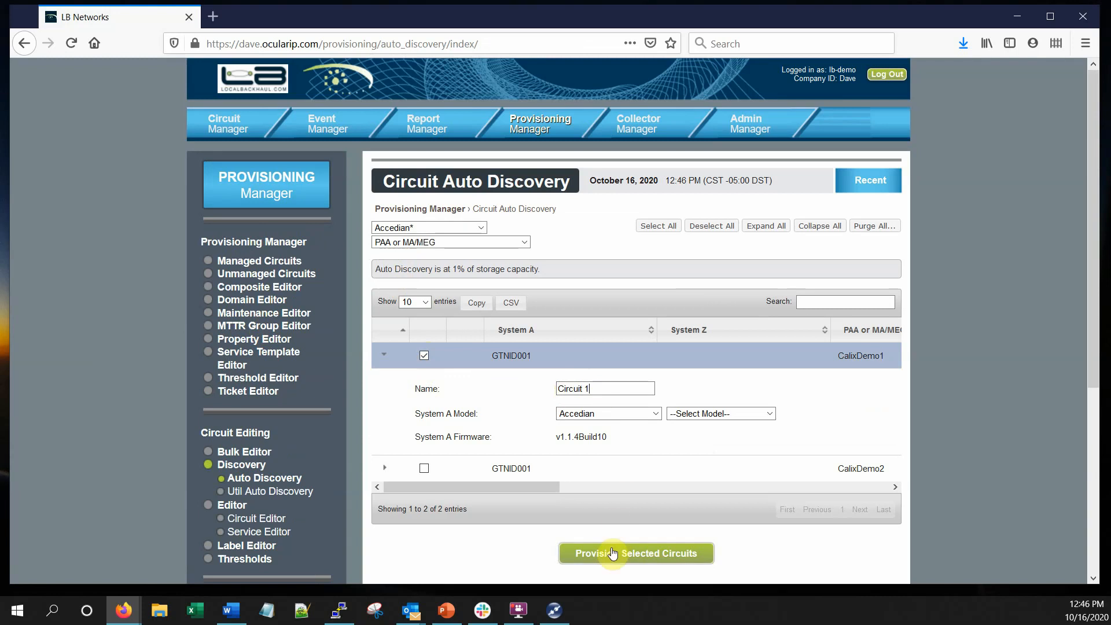
click(424, 468)
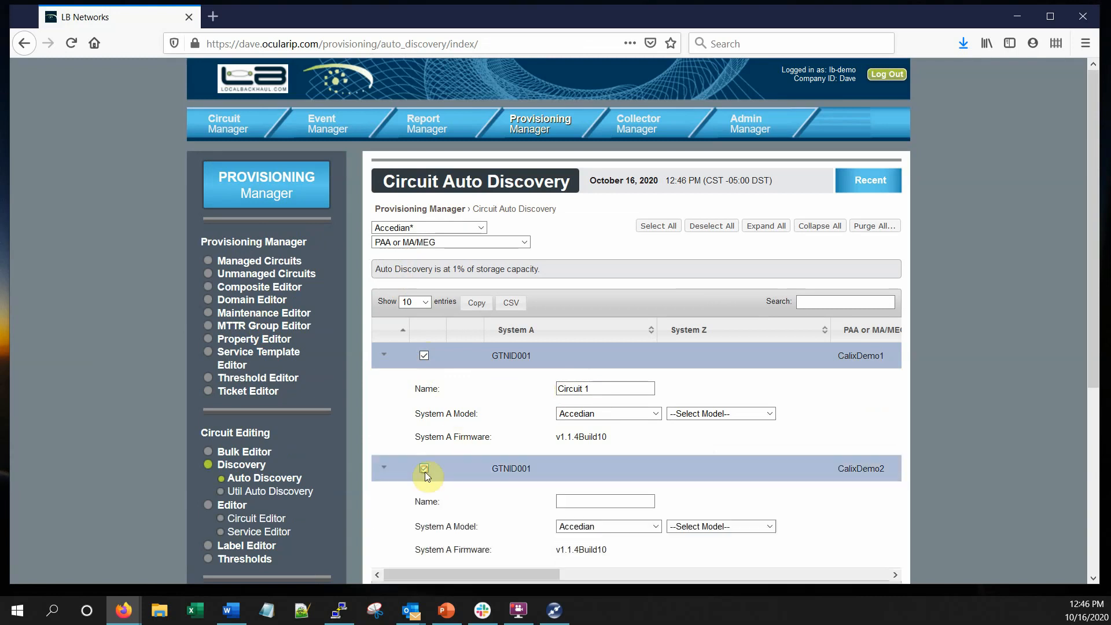
click(580, 501)
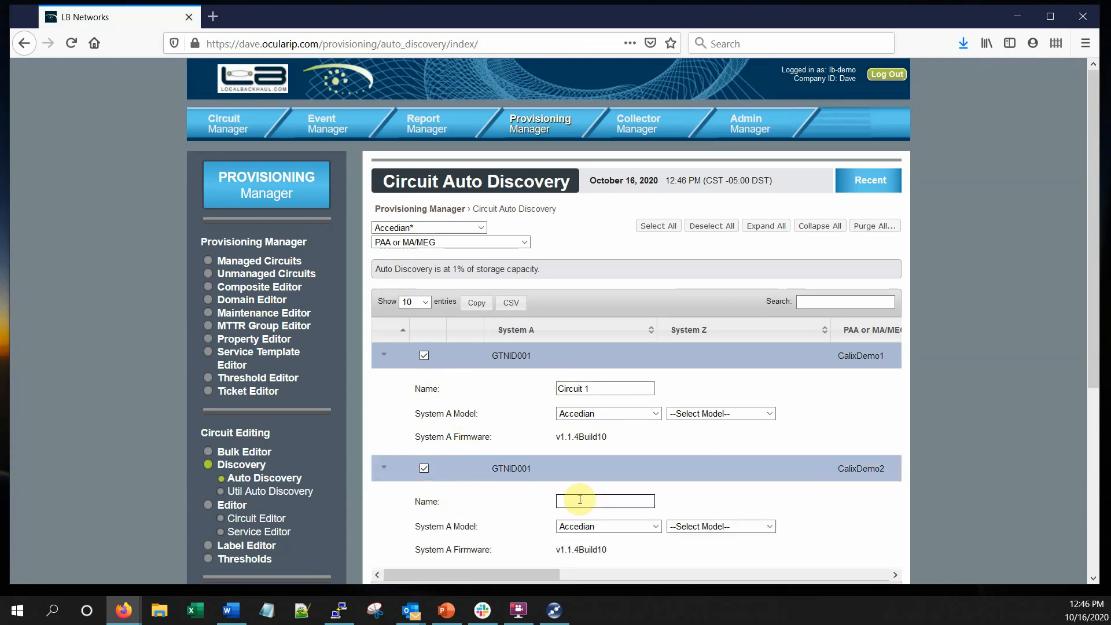
text(Circuit 2)
Set the System A model of both circuits to EtherNID GE and provision the selected circuits.
scroll(756, 429, down, 3)
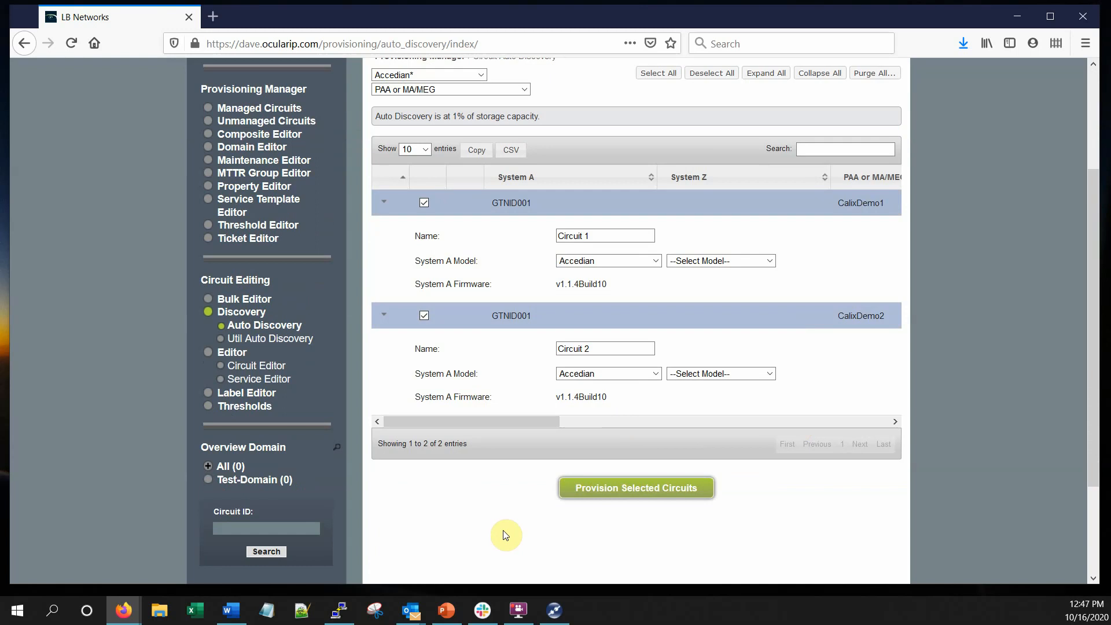
click(734, 263)
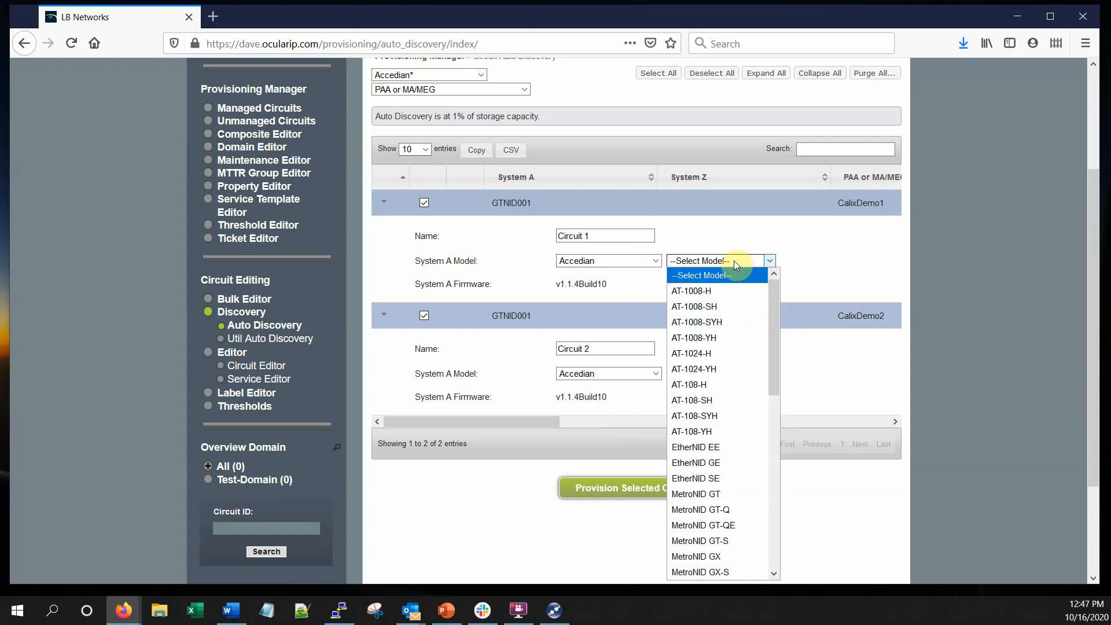
click(706, 463)
click(718, 373)
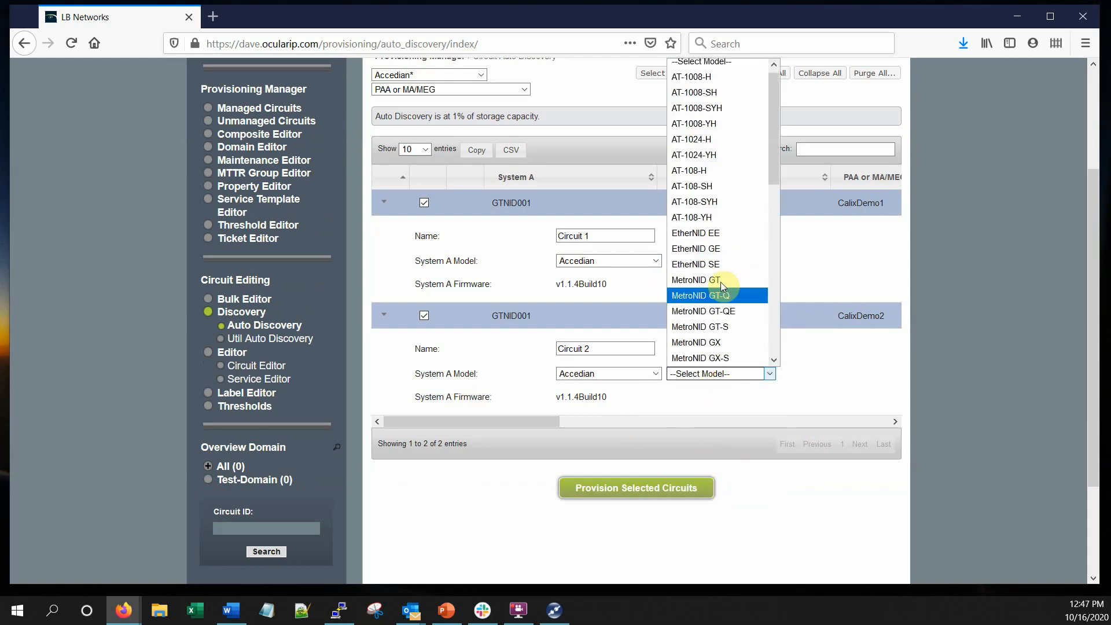
click(704, 251)
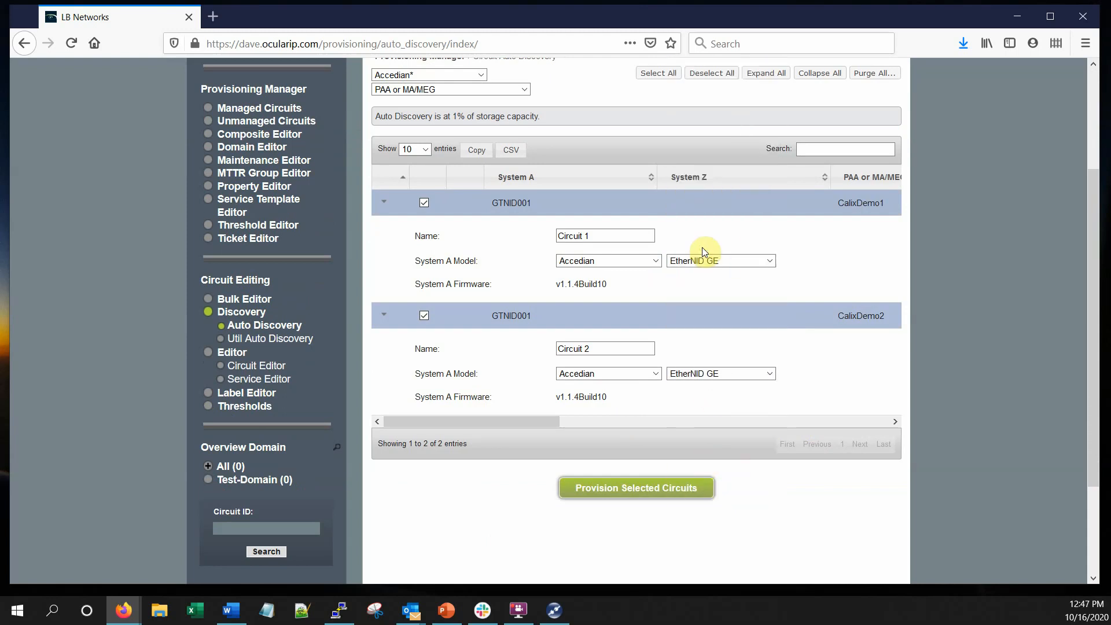
click(622, 489)
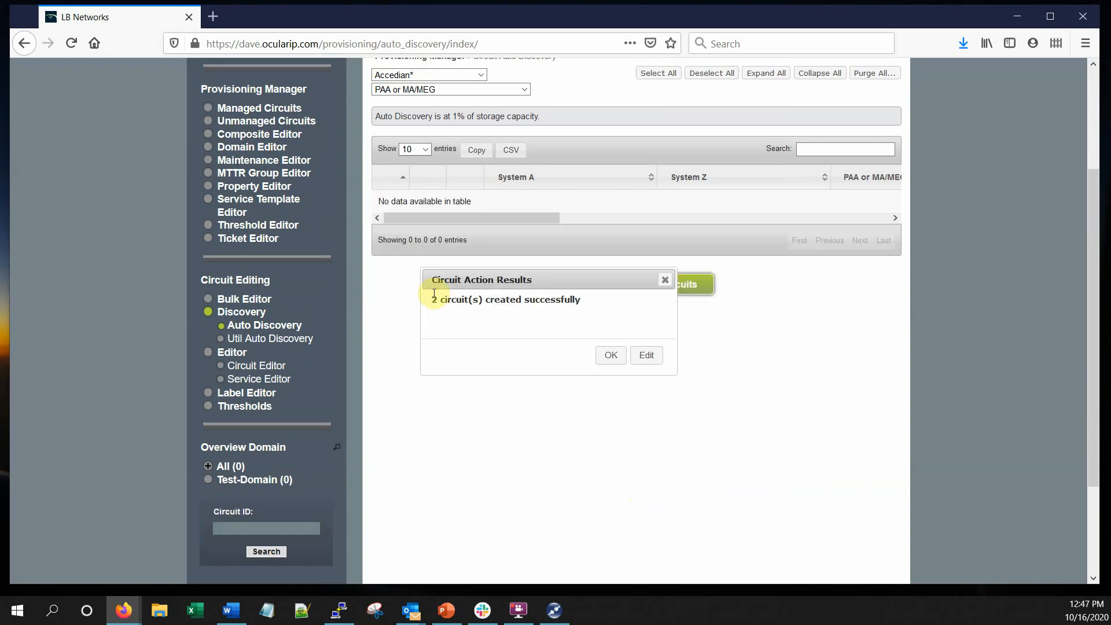
click(610, 354)
scroll(145, 356, up, 3)
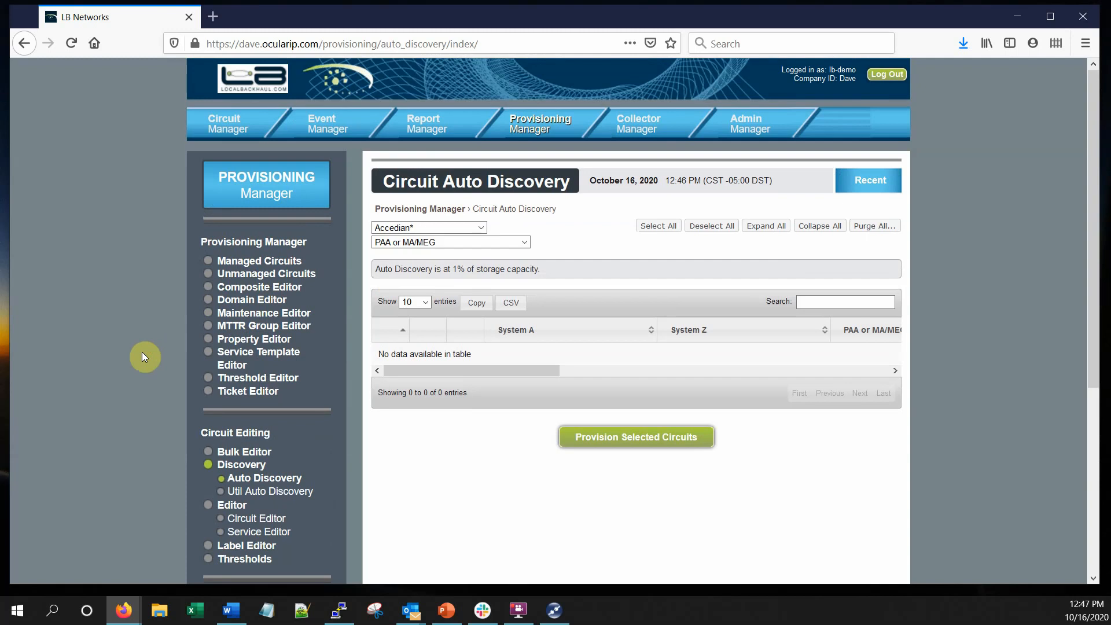
Open Circuit 1 in the Circuit Editor, assign it to Test-Domain and save it.
click(215, 129)
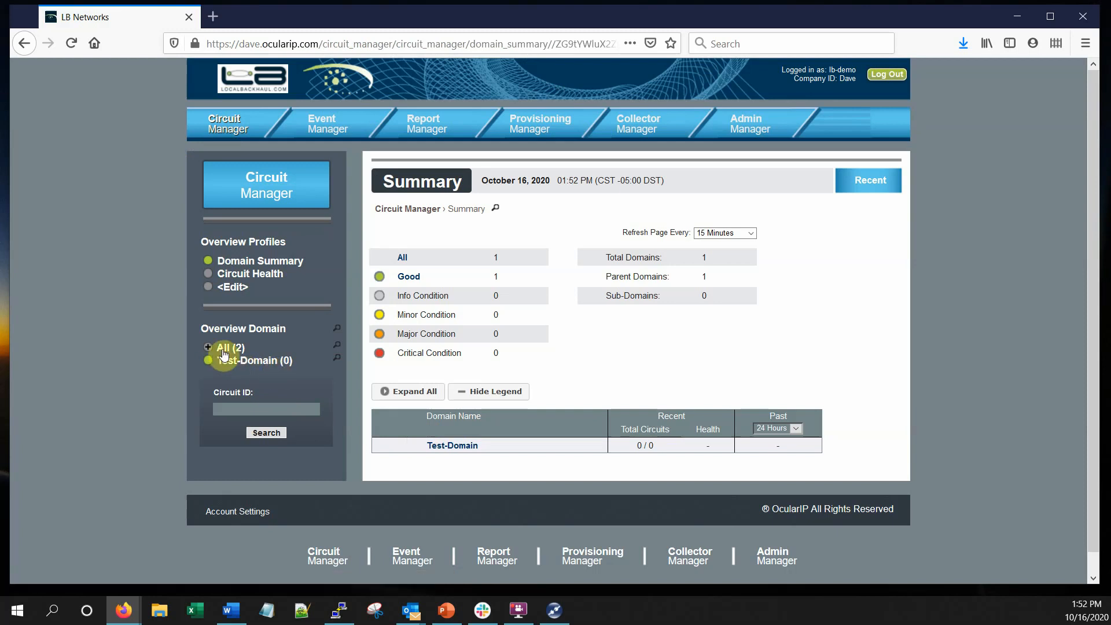
click(521, 135)
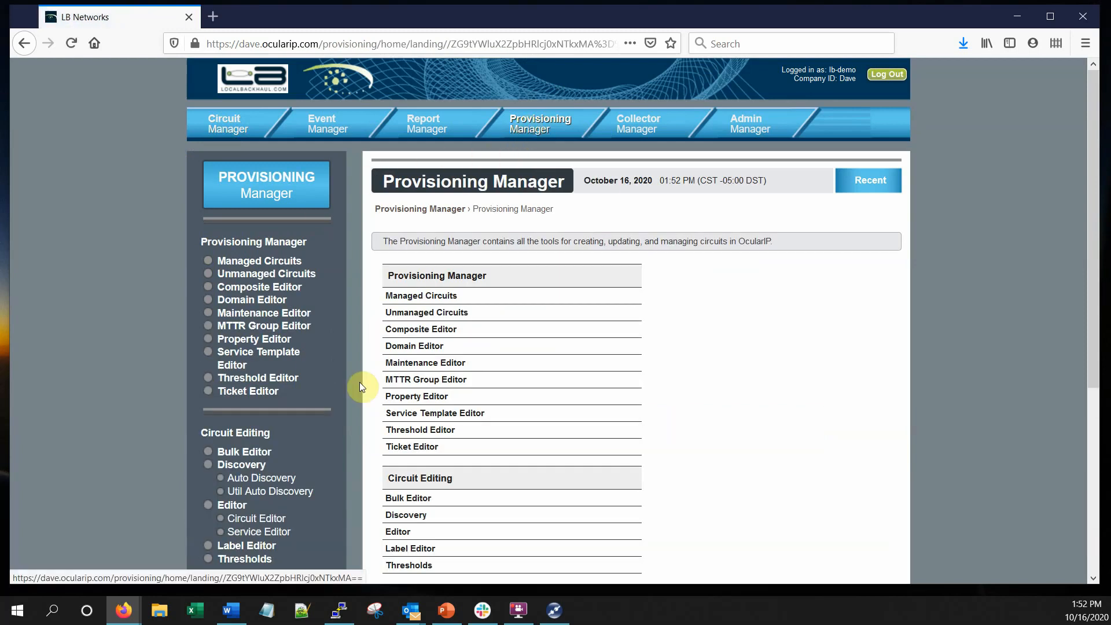
click(261, 519)
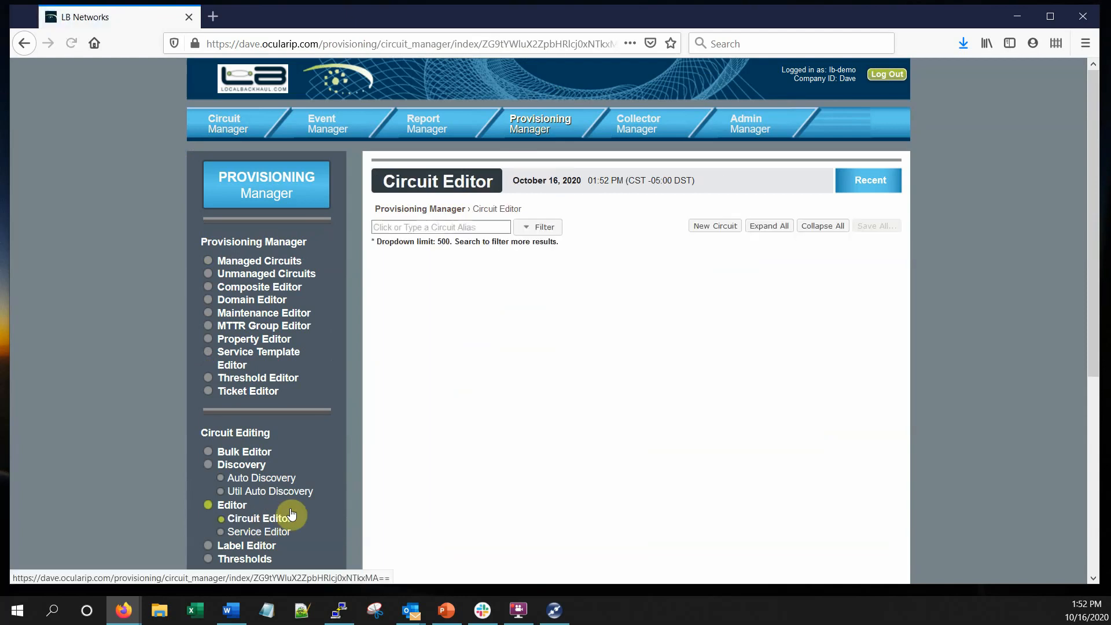
click(405, 226)
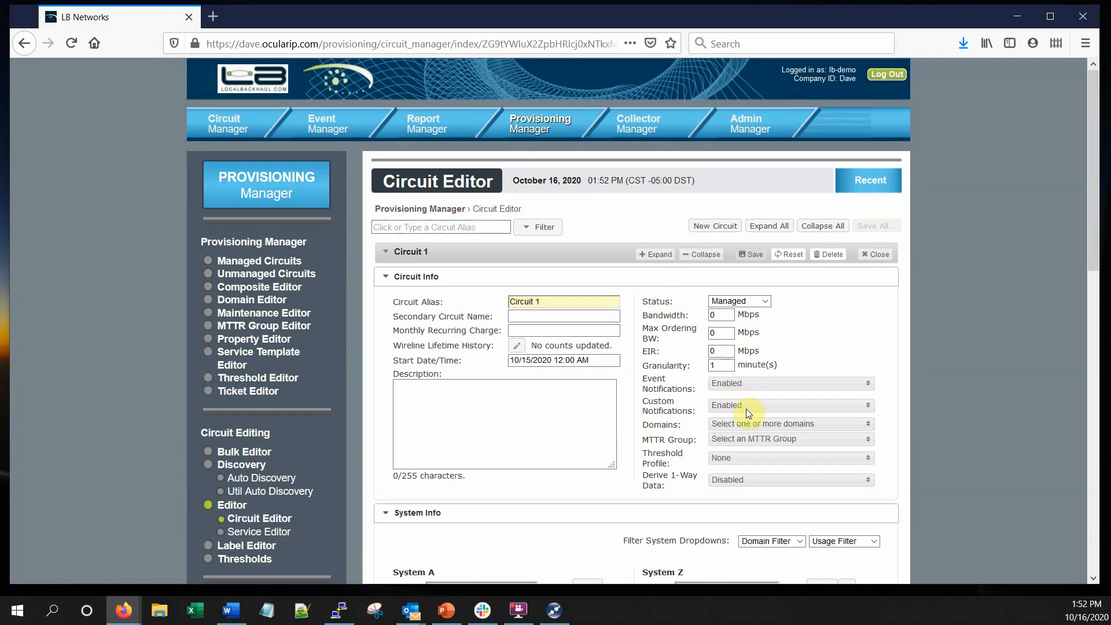
click(758, 424)
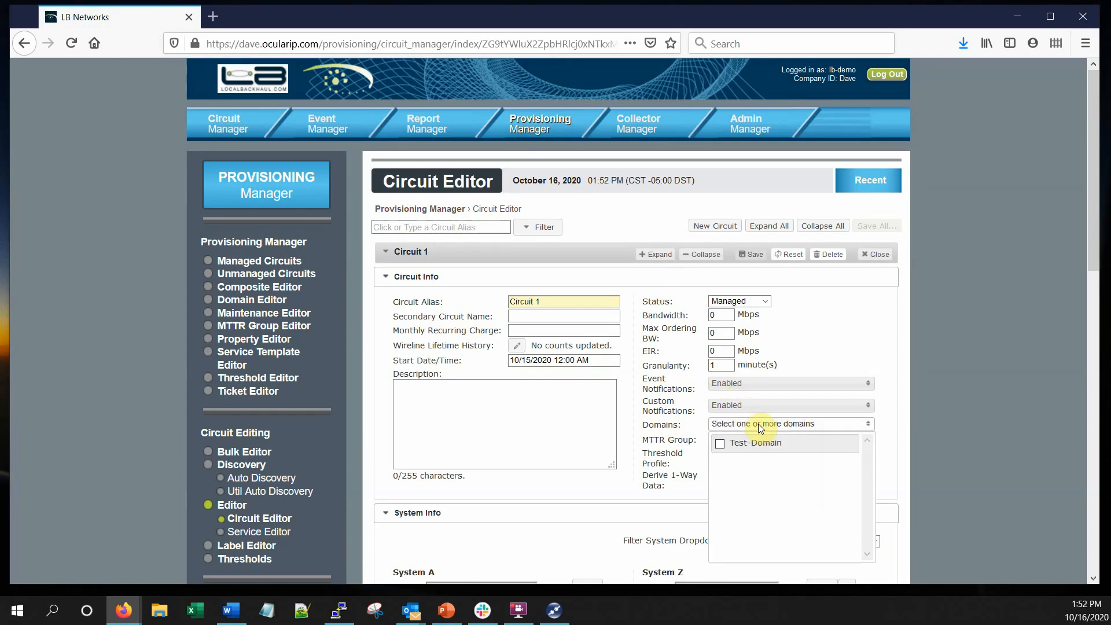
click(720, 443)
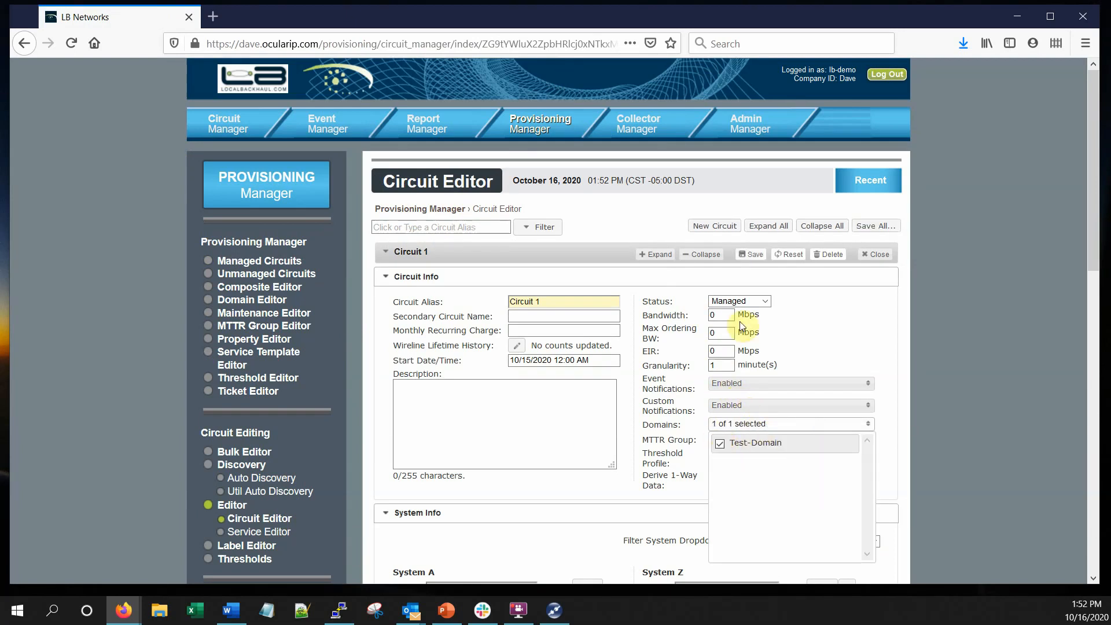
click(755, 255)
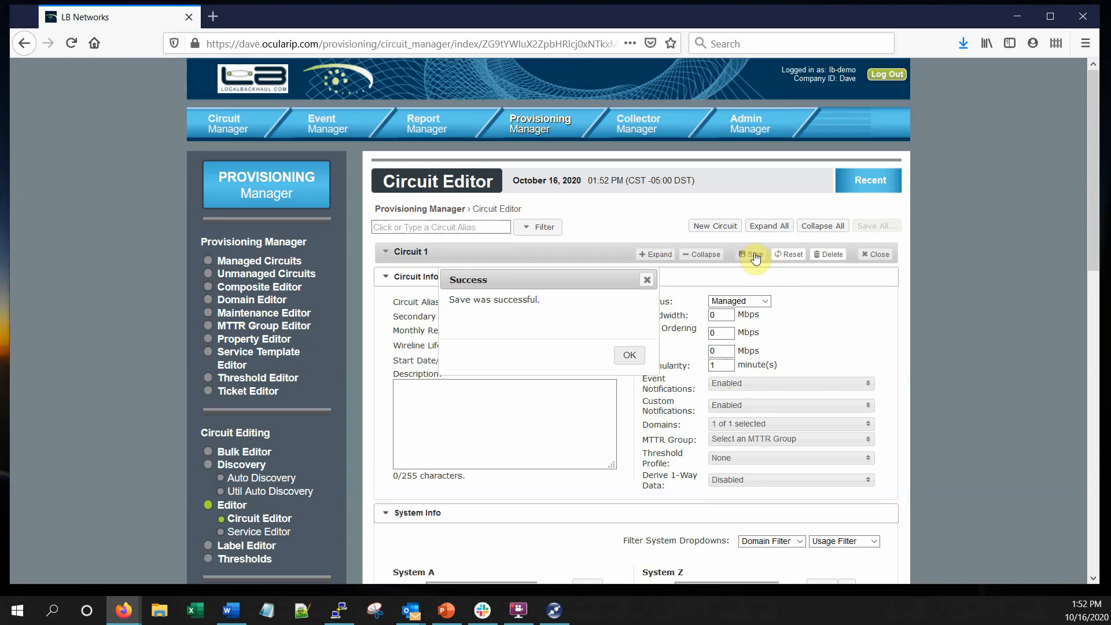
click(631, 354)
Load Circuit 2 in the Circuit Editor, assign it to Test-Domain and save it.
click(426, 226)
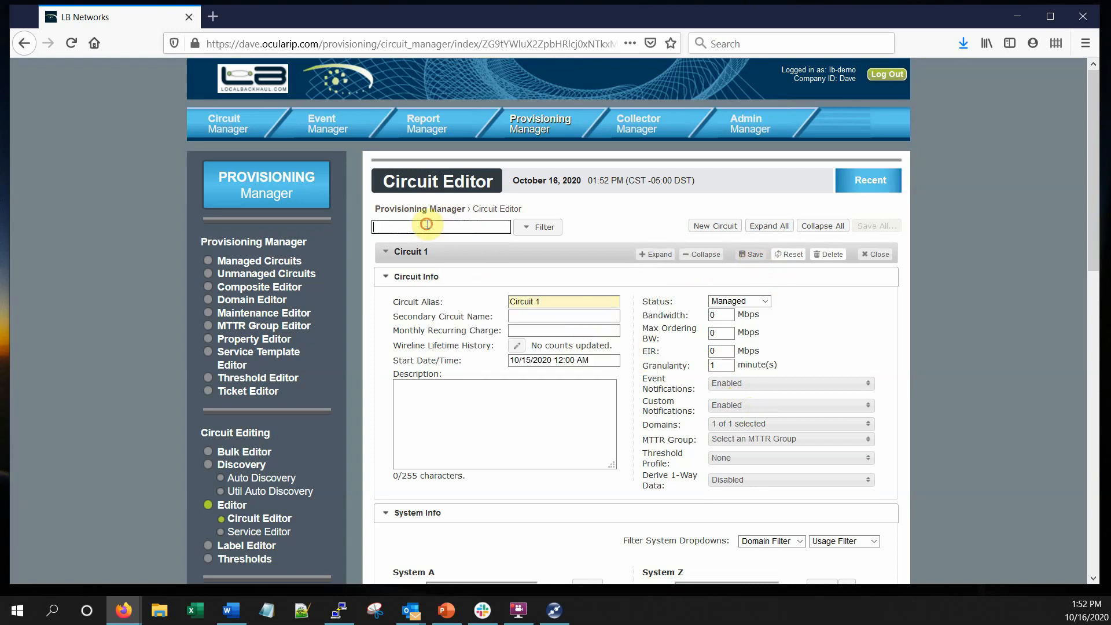
click(389, 255)
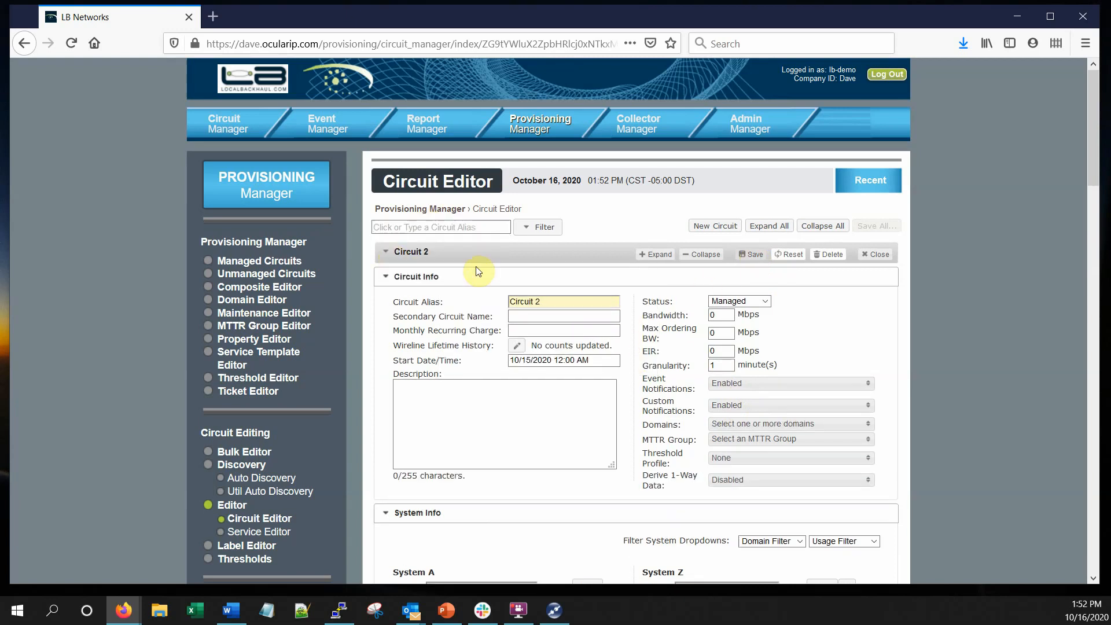
click(746, 425)
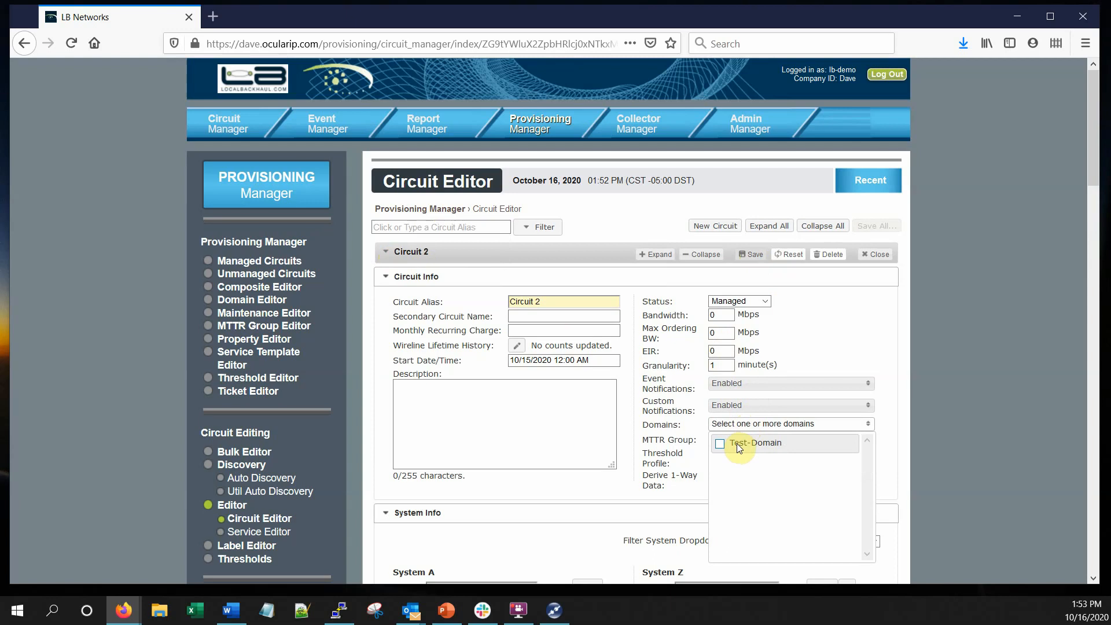
click(737, 443)
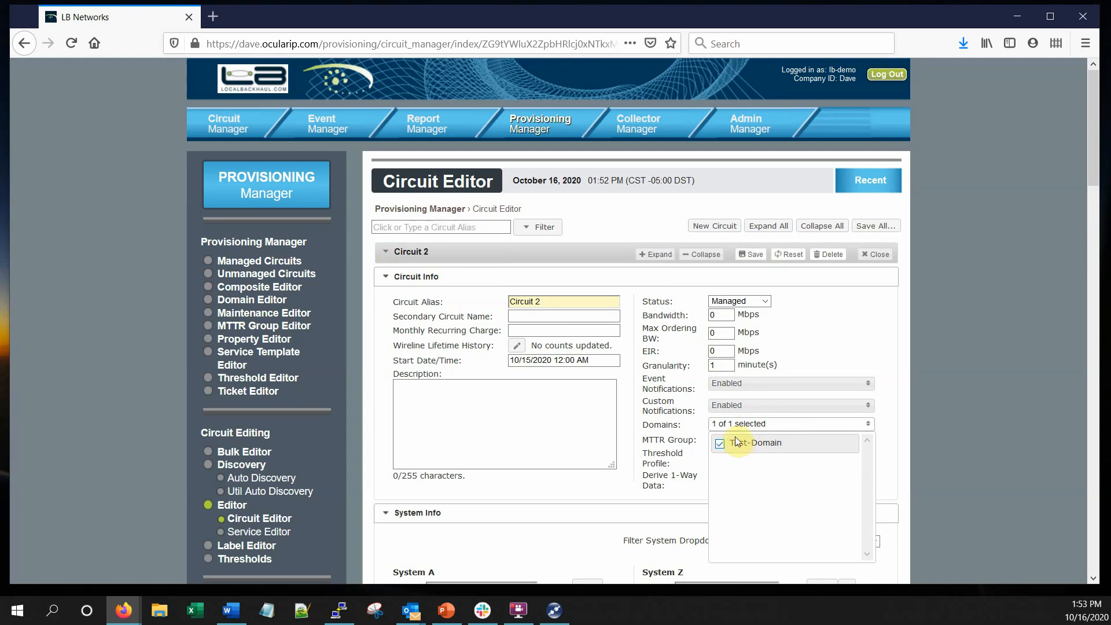
click(752, 260)
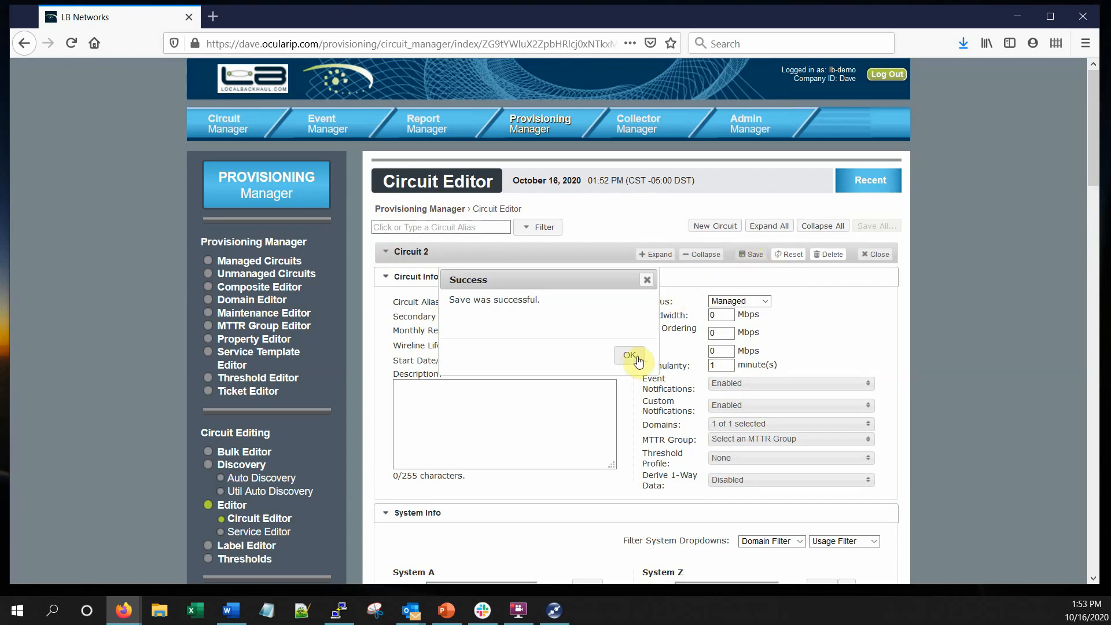
click(631, 356)
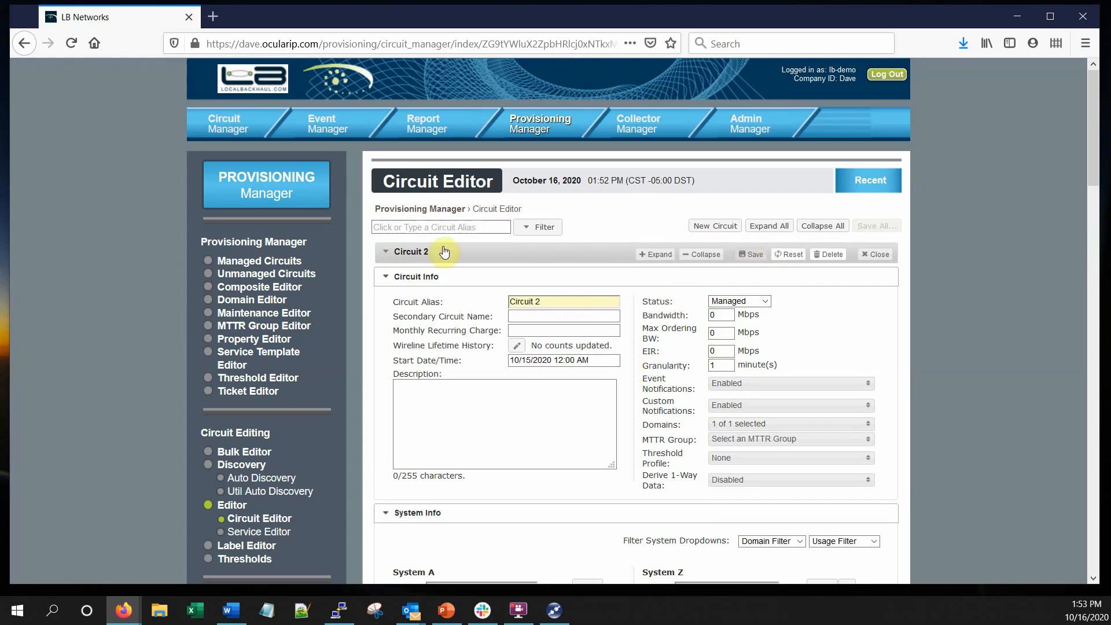
Check Test-Domain's circuit health in Circuit Manager and open the details of Circuit 1.
click(218, 129)
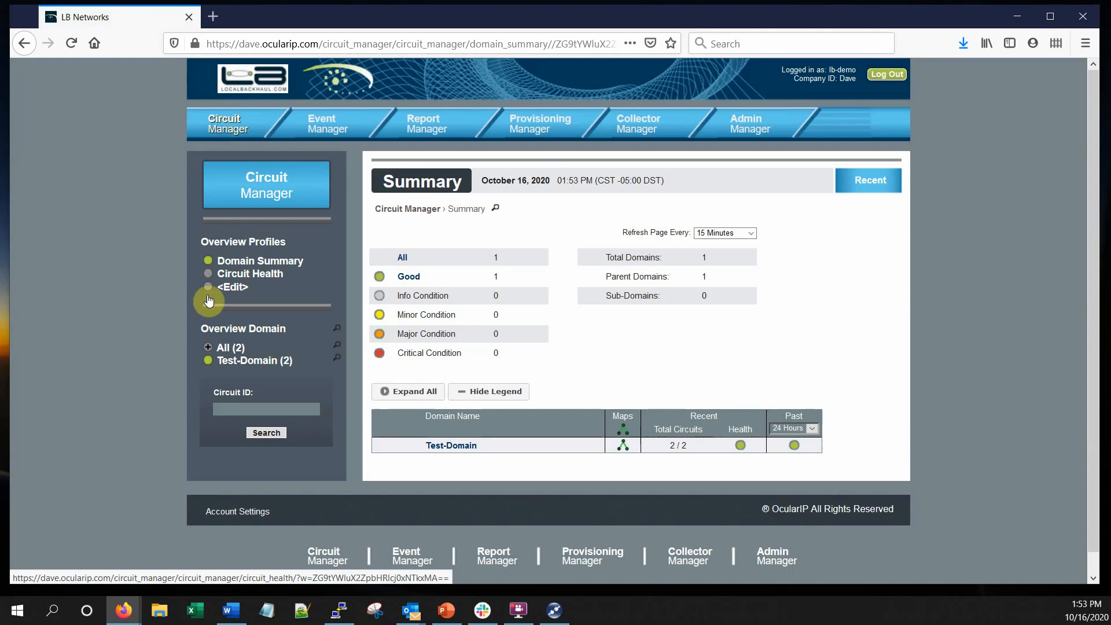
click(229, 360)
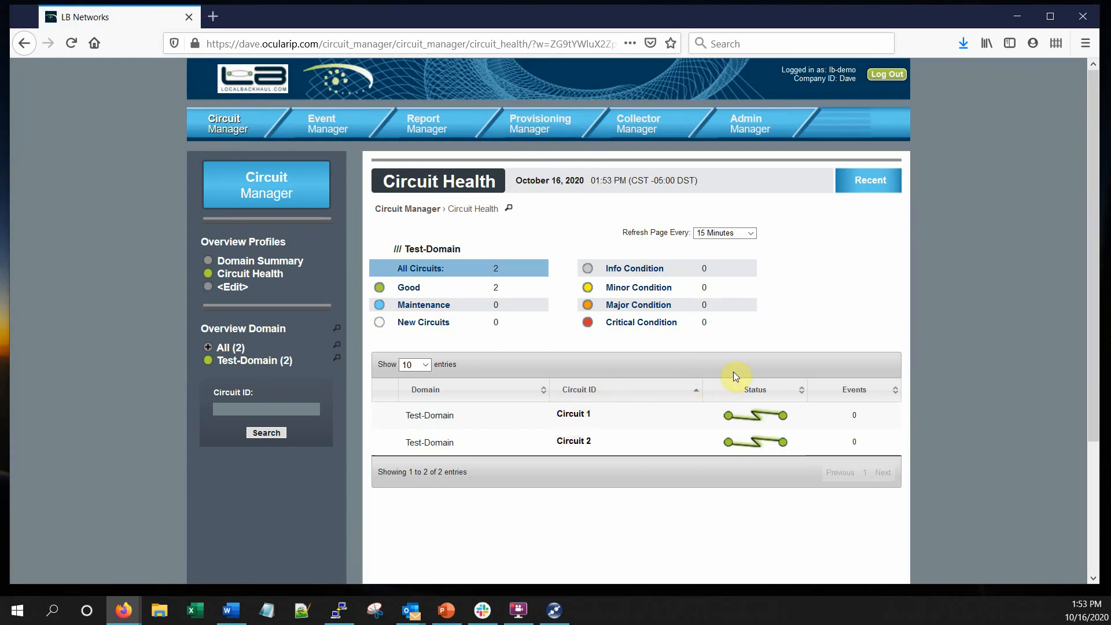
click(573, 415)
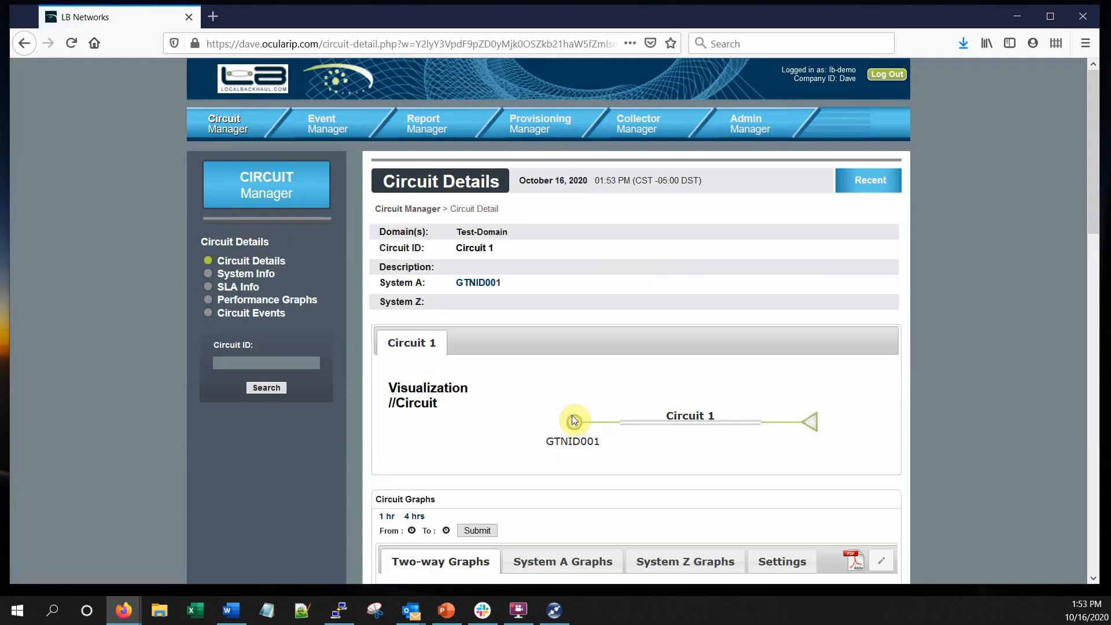
Review Circuit 1's two-way graphs and move the Avg Jitter graph above Avg Latency.
scroll(959, 362, down, 7)
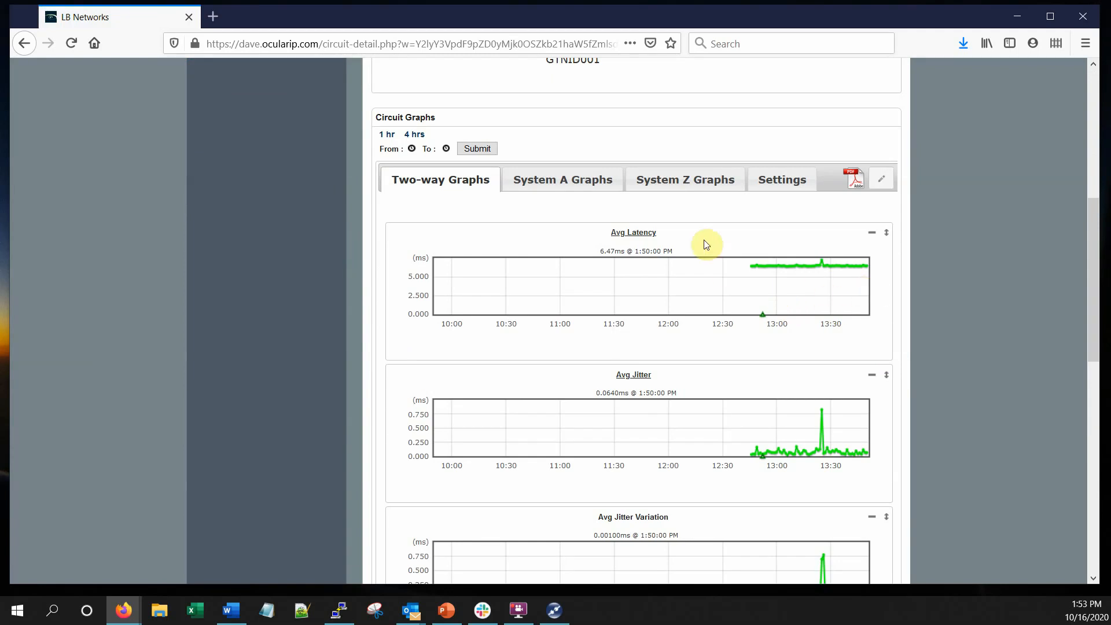
scroll(929, 459, down, 1)
scroll(926, 454, down, 1)
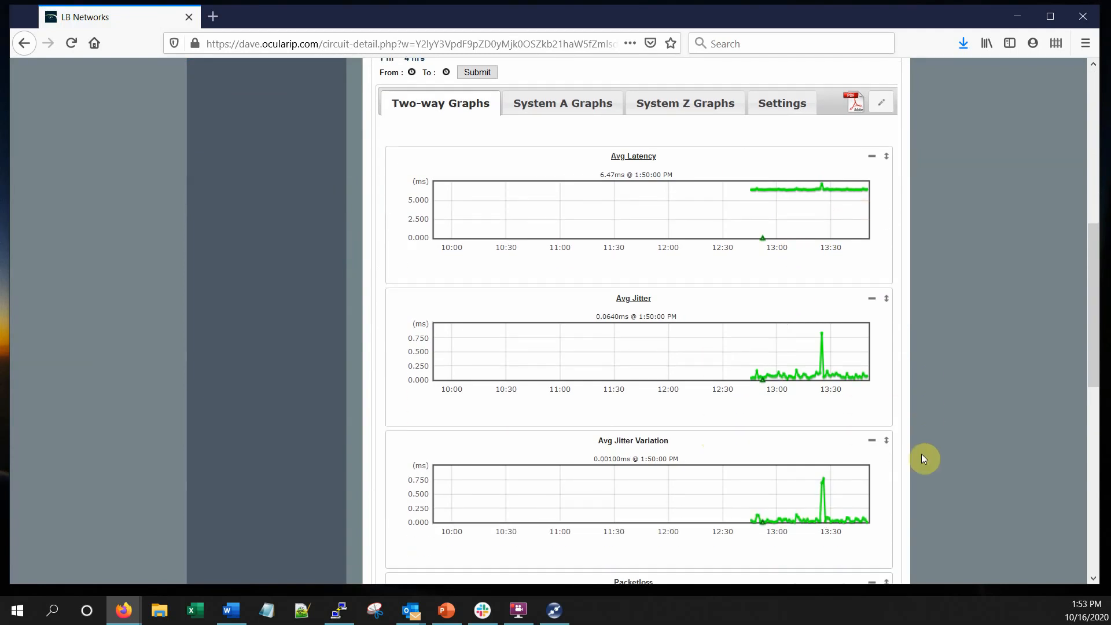
scroll(898, 456, up, 2)
drag(475, 368, 436, 238)
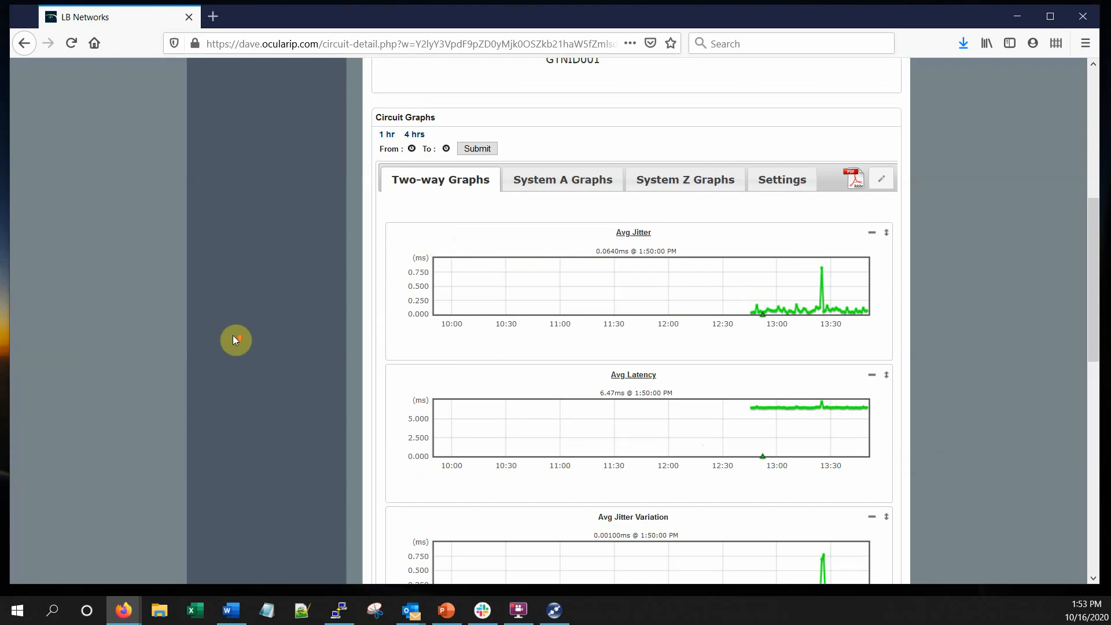
View Circuit 1's performance graph options and the Baseline % availability report in Report Manager.
scroll(232, 340, up, 5)
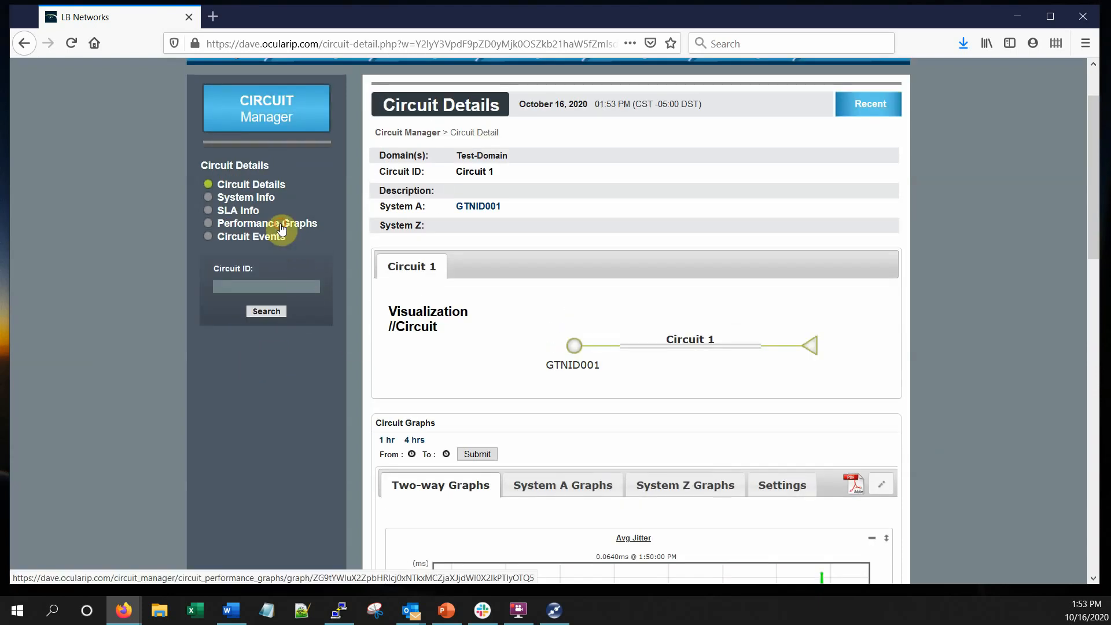
click(280, 223)
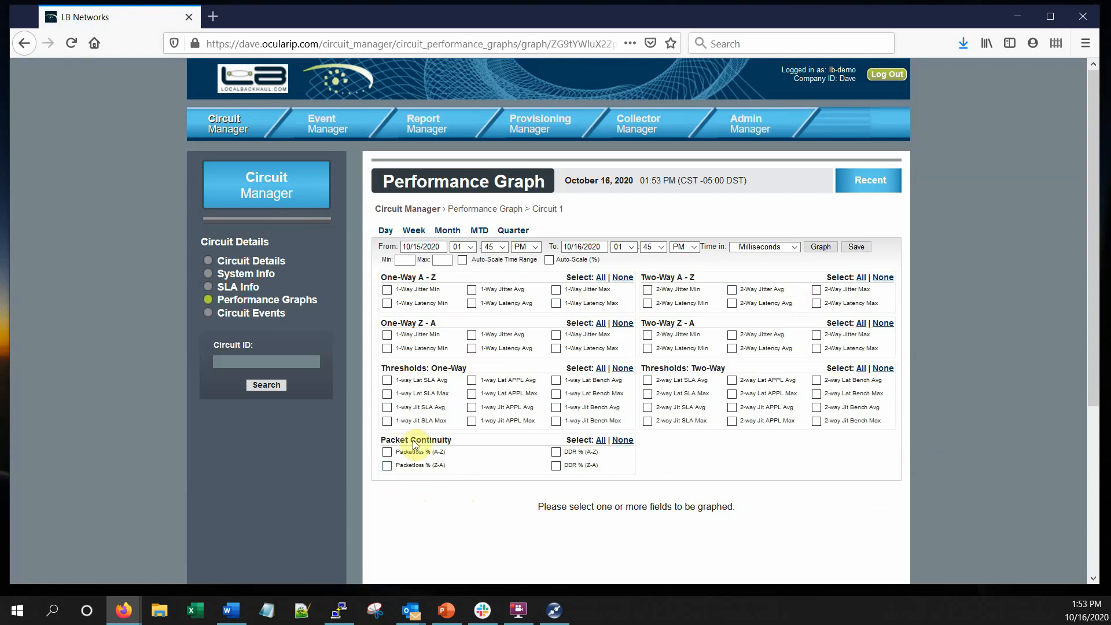
click(421, 123)
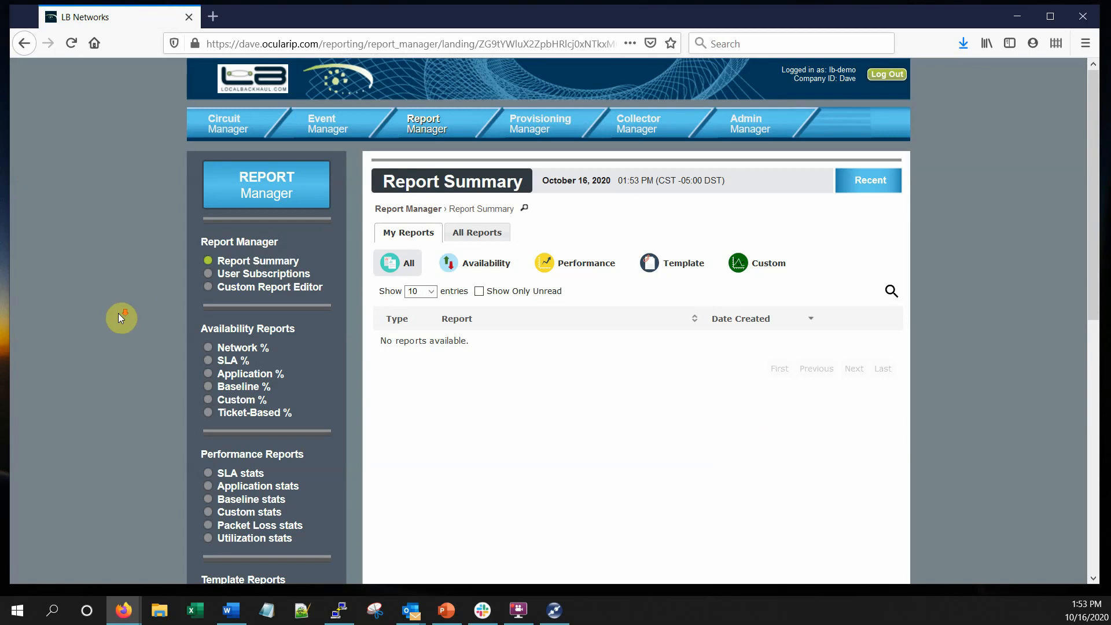
scroll(118, 314, down, 3)
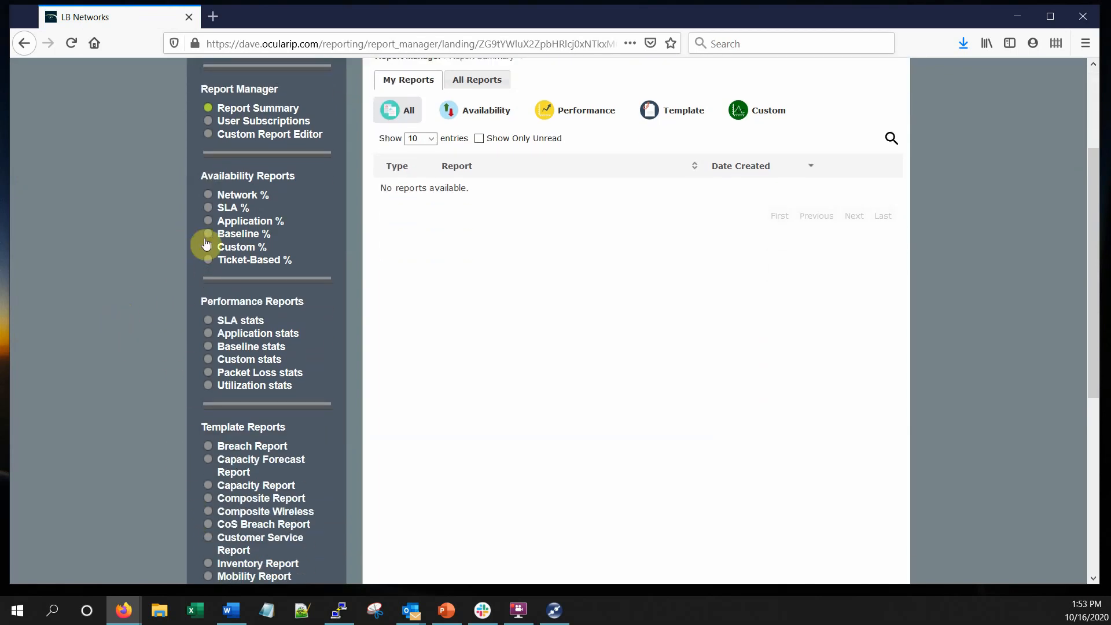
click(227, 234)
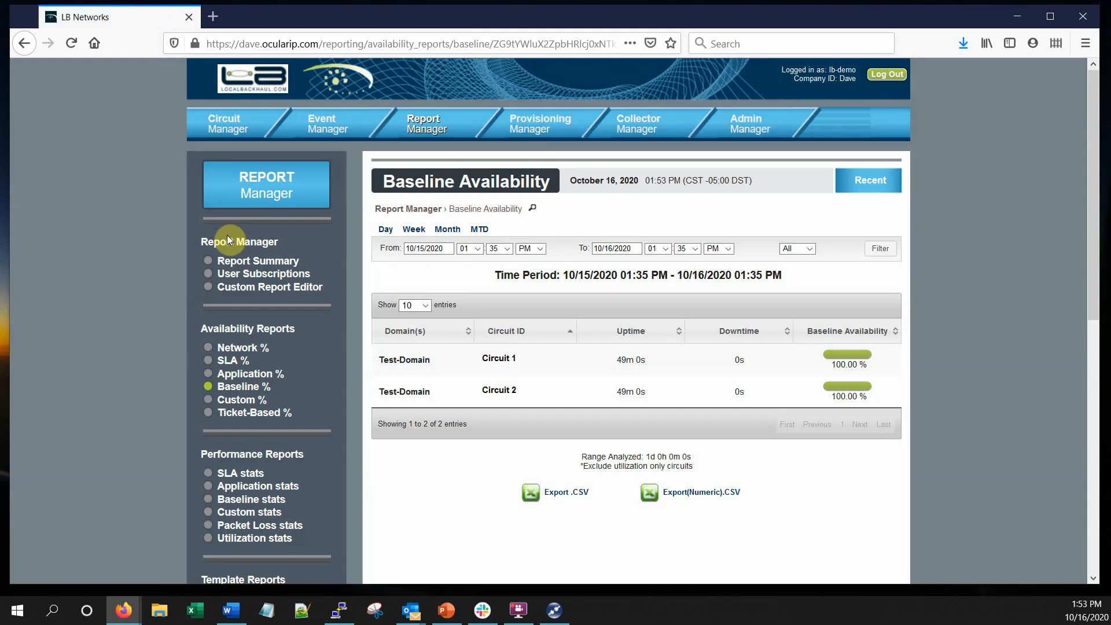